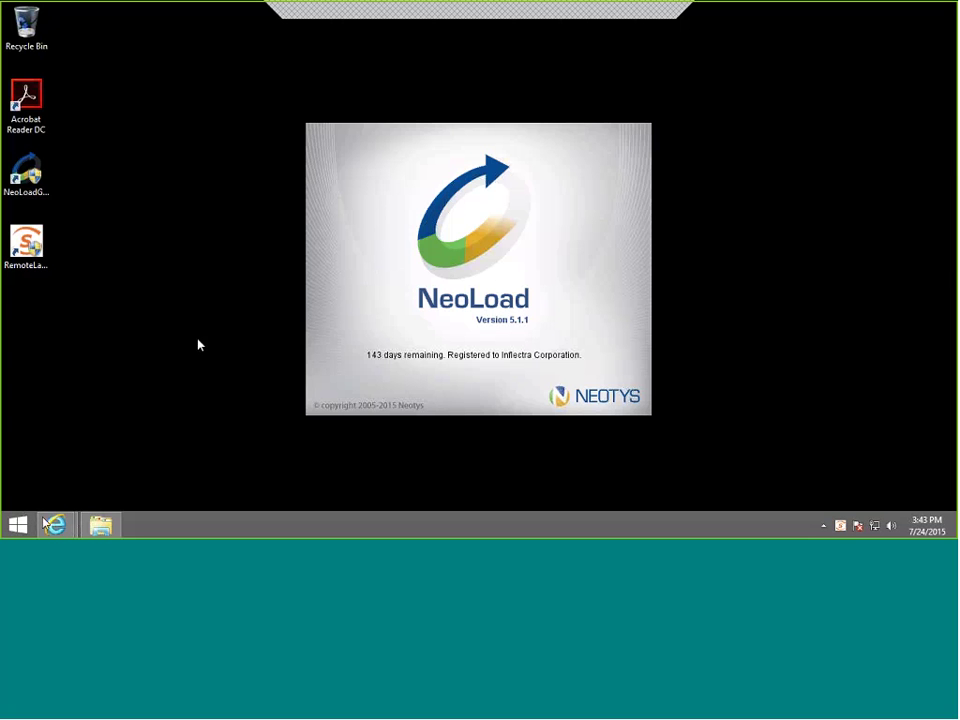
While NeoLoad 5.1 finishes launching, view the Ushahidi site under load test in Internet Explorer.
mouse_move(58, 527)
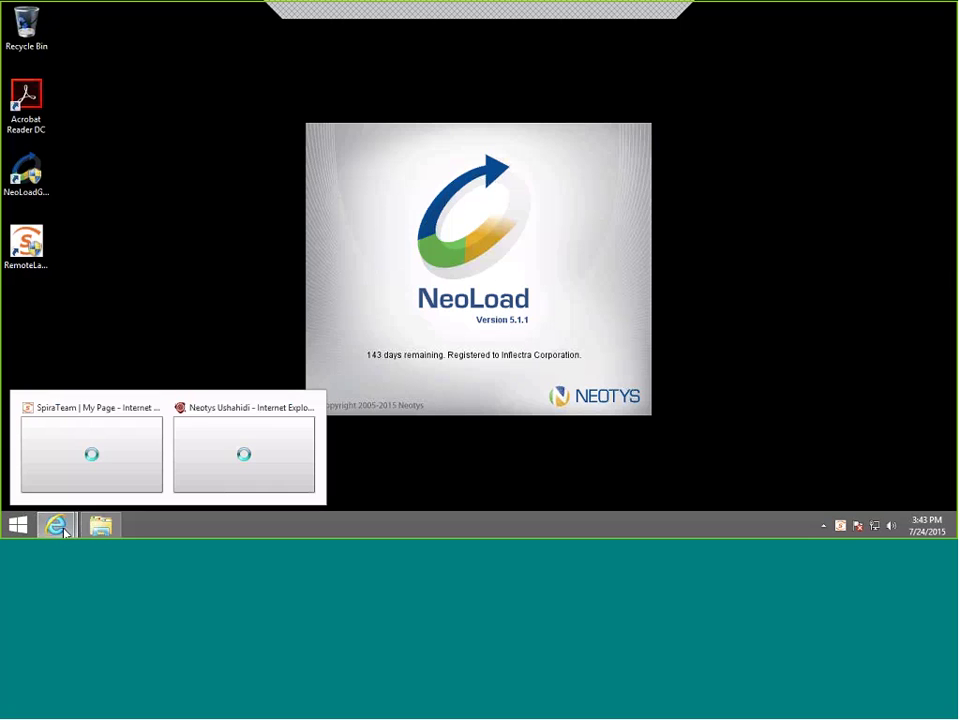
click(195, 432)
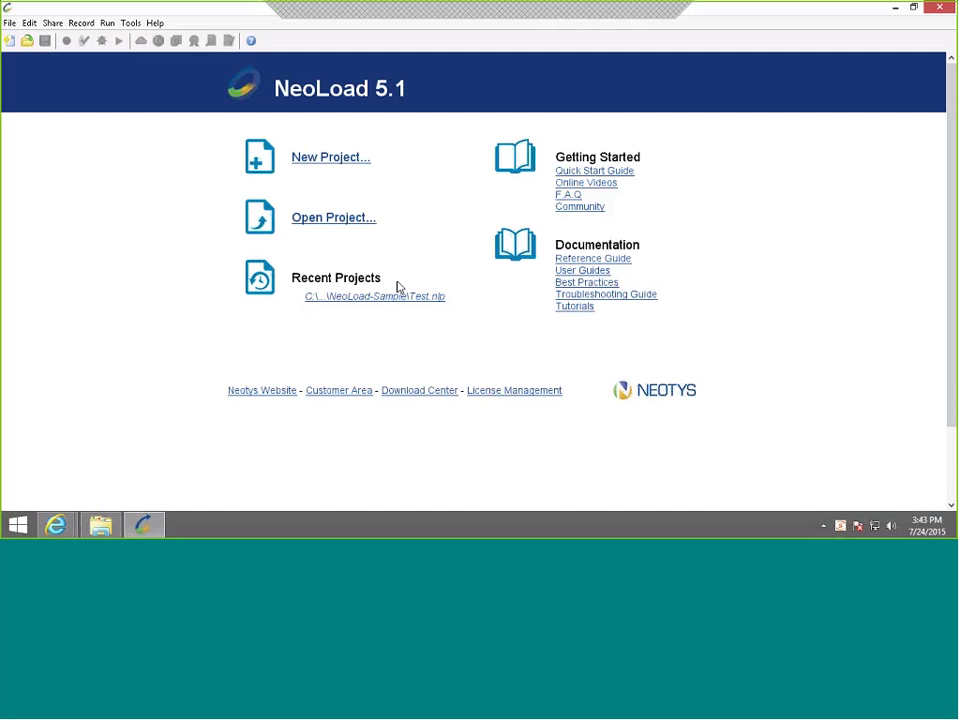
Open the recent Test.nlp project and view Populations, Monitors, and scenario1's runtime: 10 users, 2 minutes.
click(390, 297)
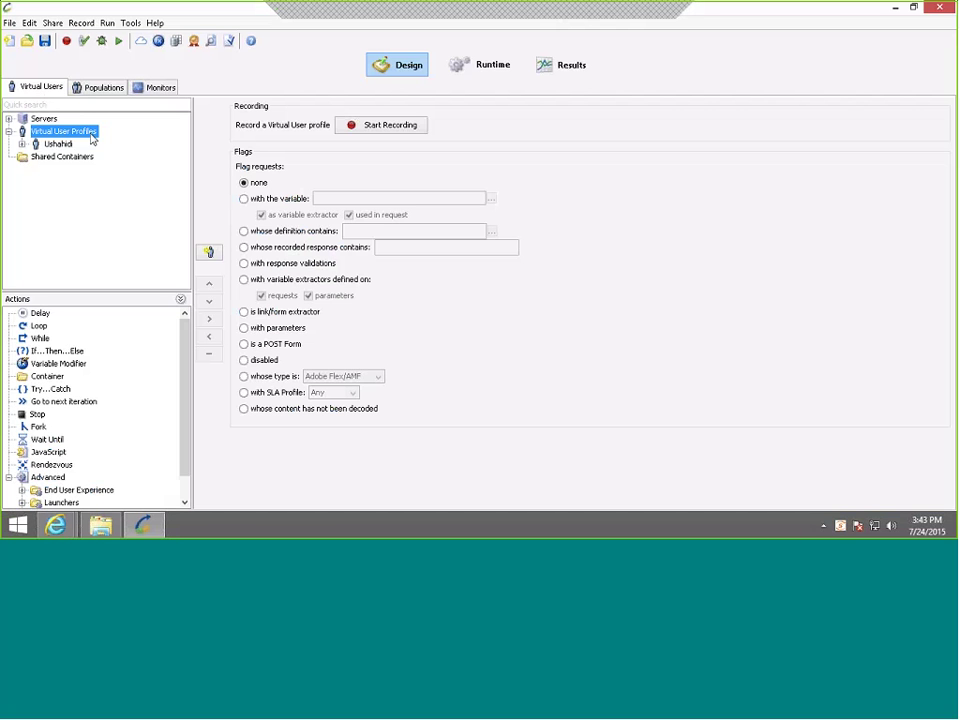
click(103, 88)
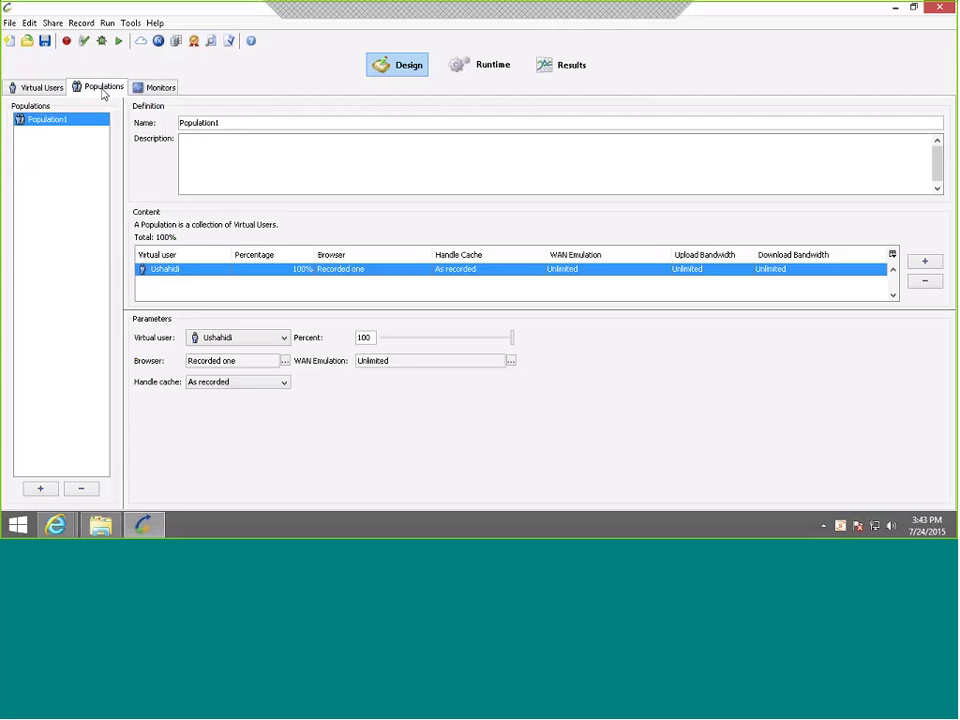
click(162, 89)
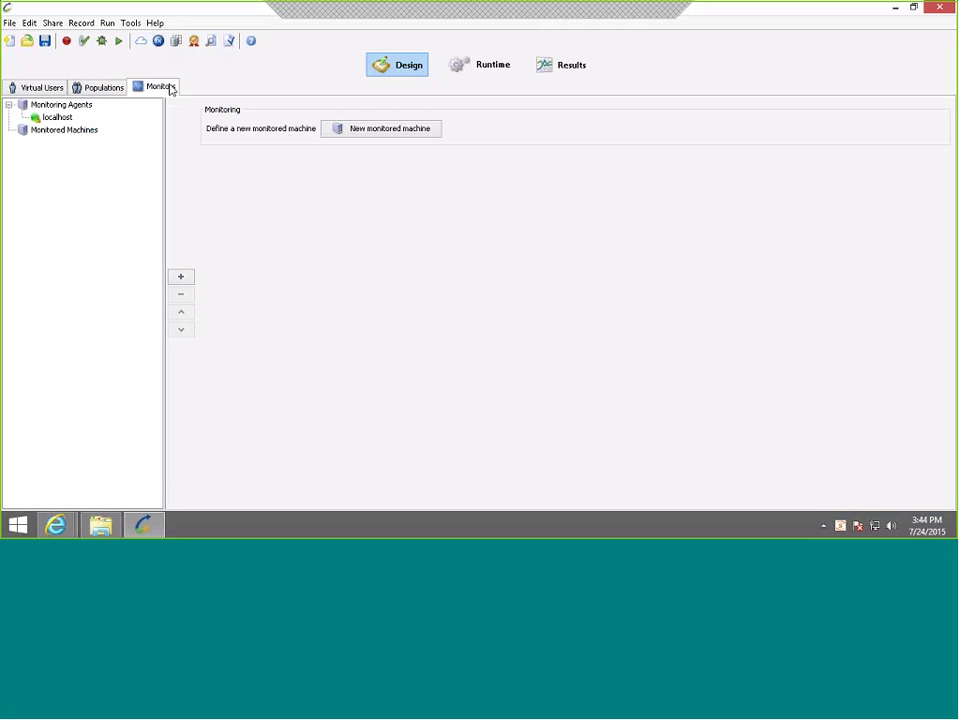
click(494, 74)
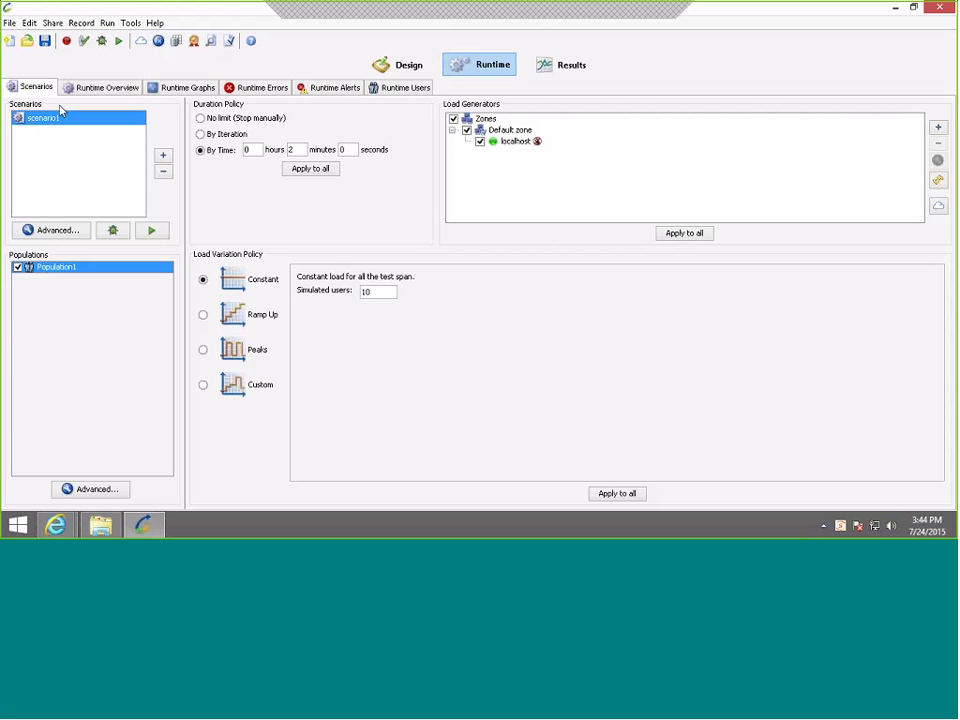
click(31, 23)
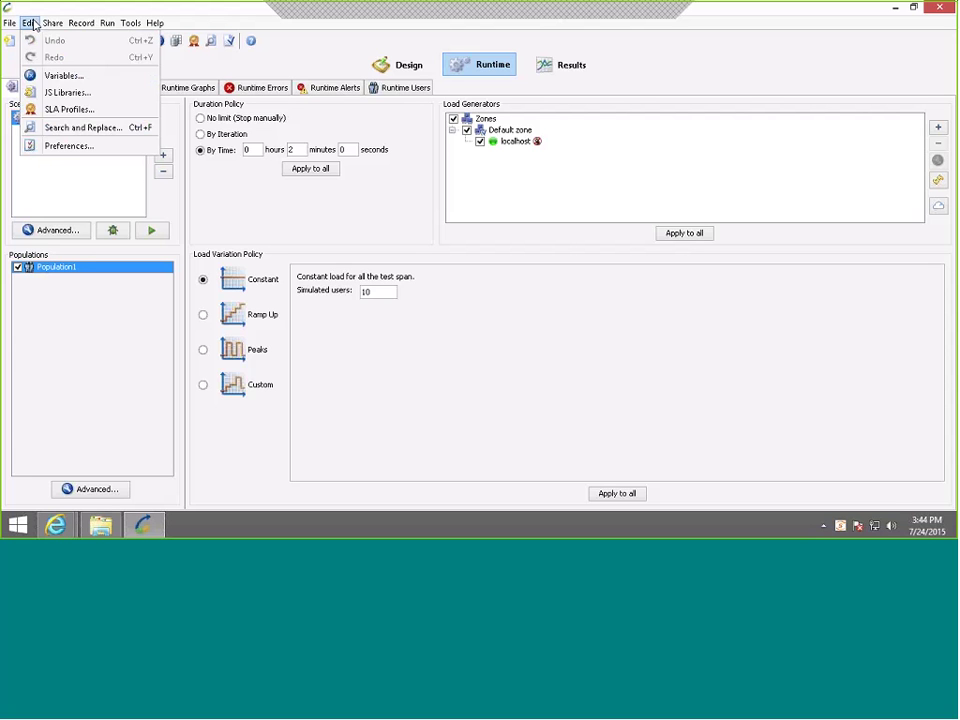
click(66, 110)
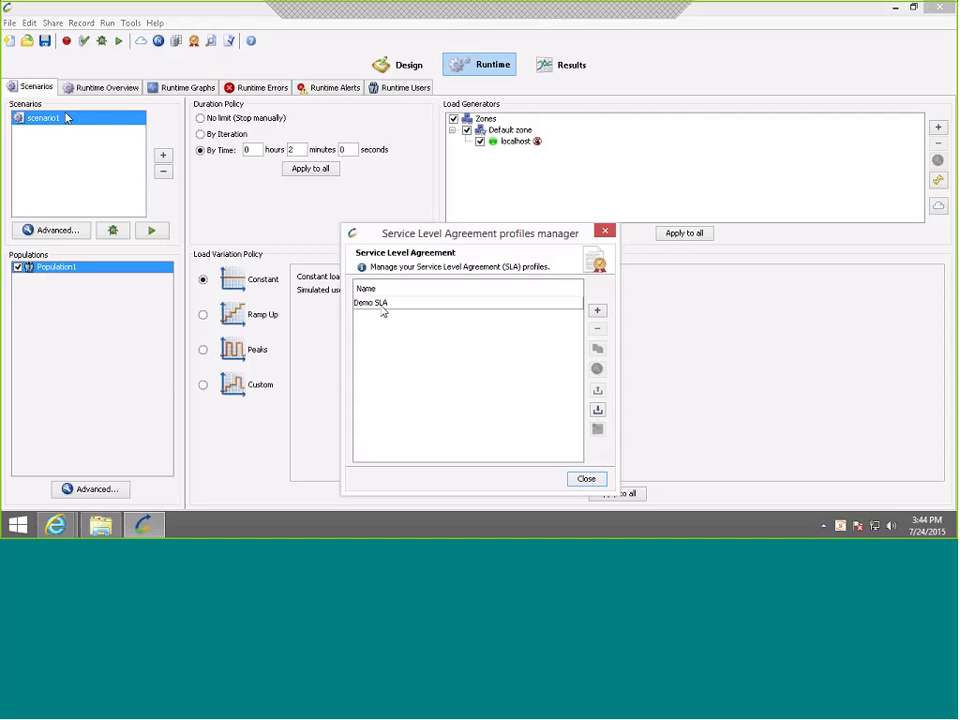
click(382, 305)
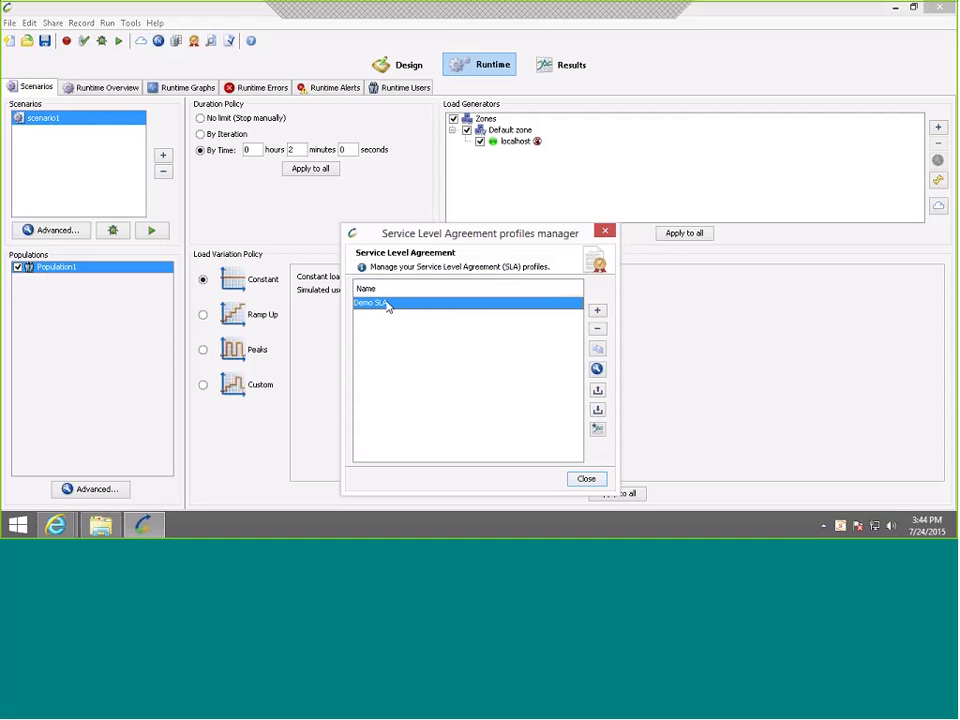
double_click(380, 305)
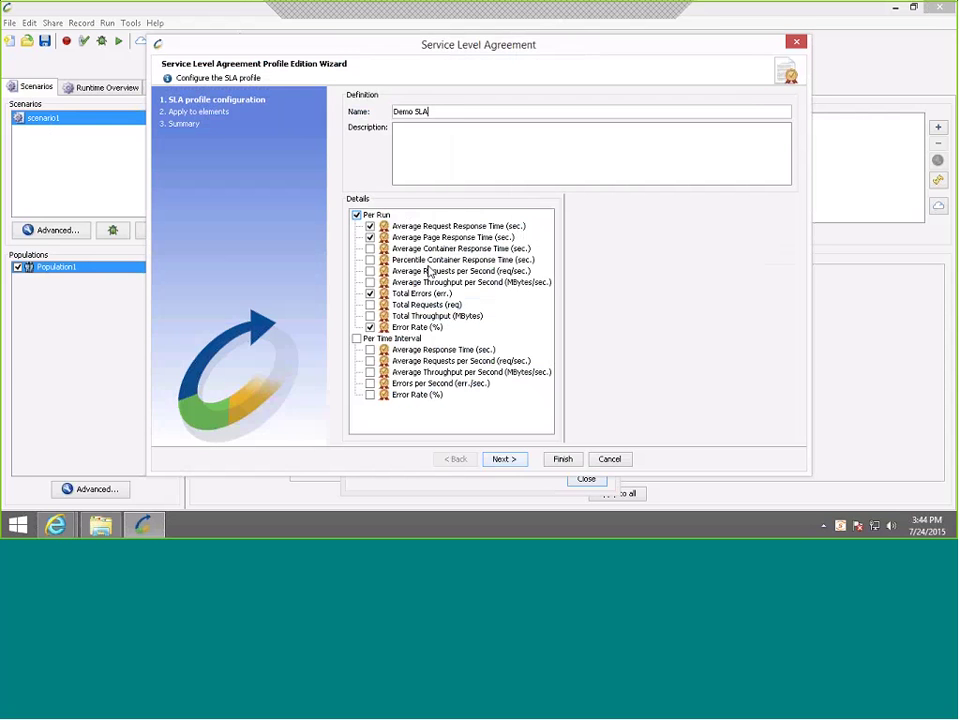
click(432, 227)
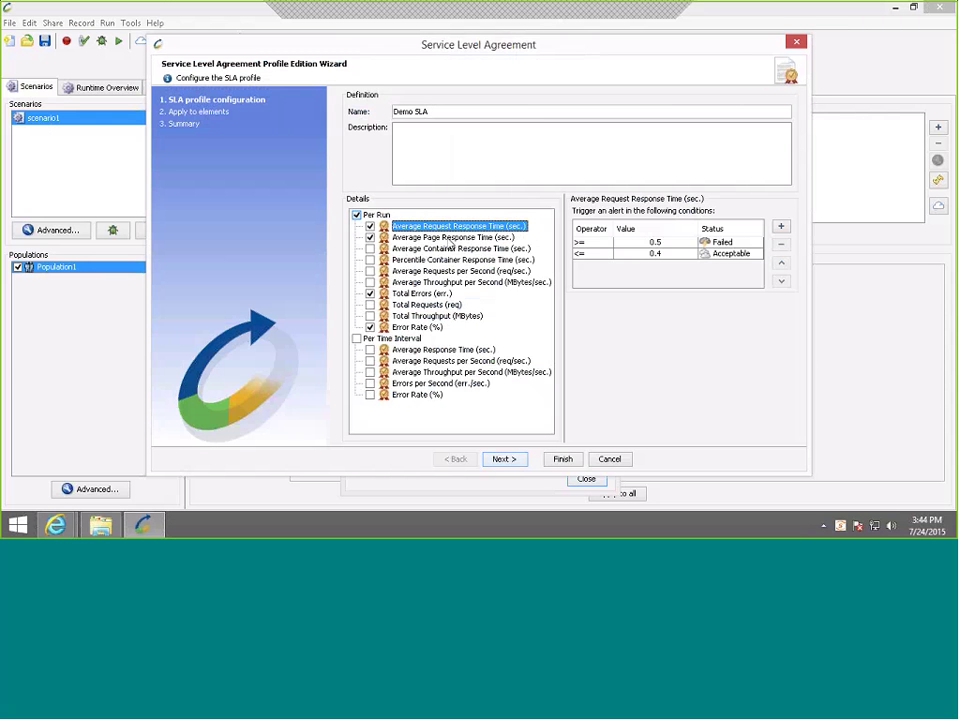
click(449, 239)
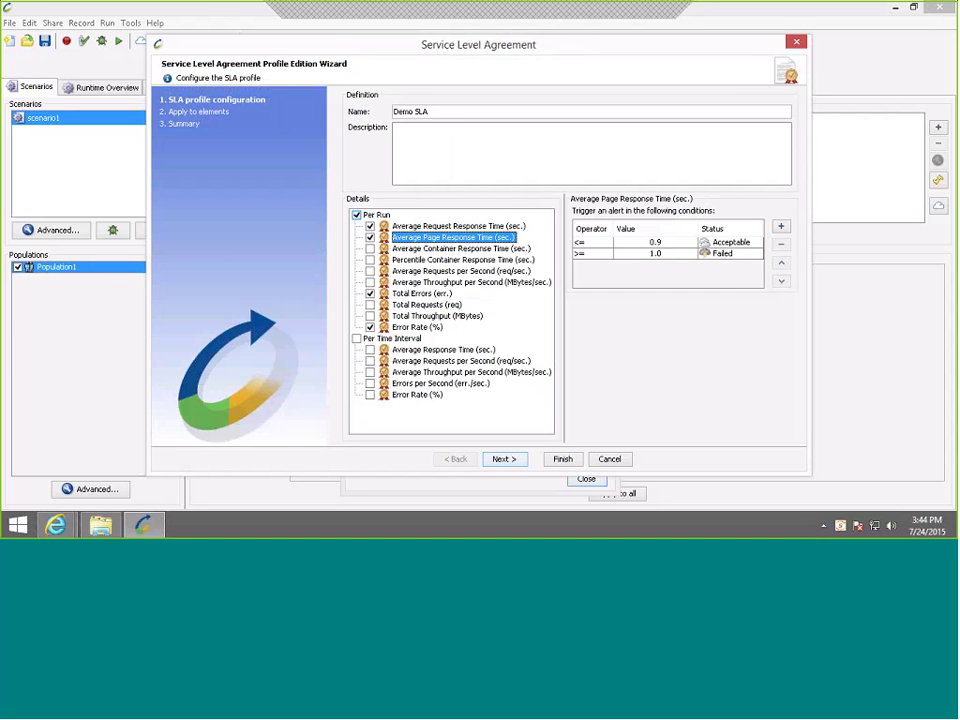
click(420, 293)
click(416, 327)
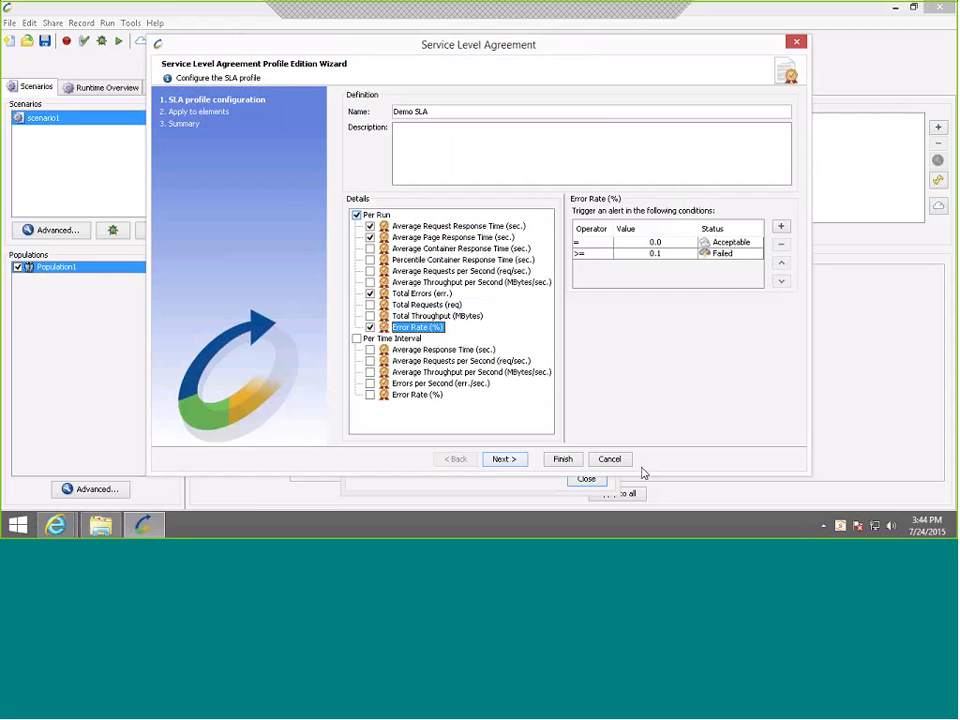
click(610, 459)
click(606, 232)
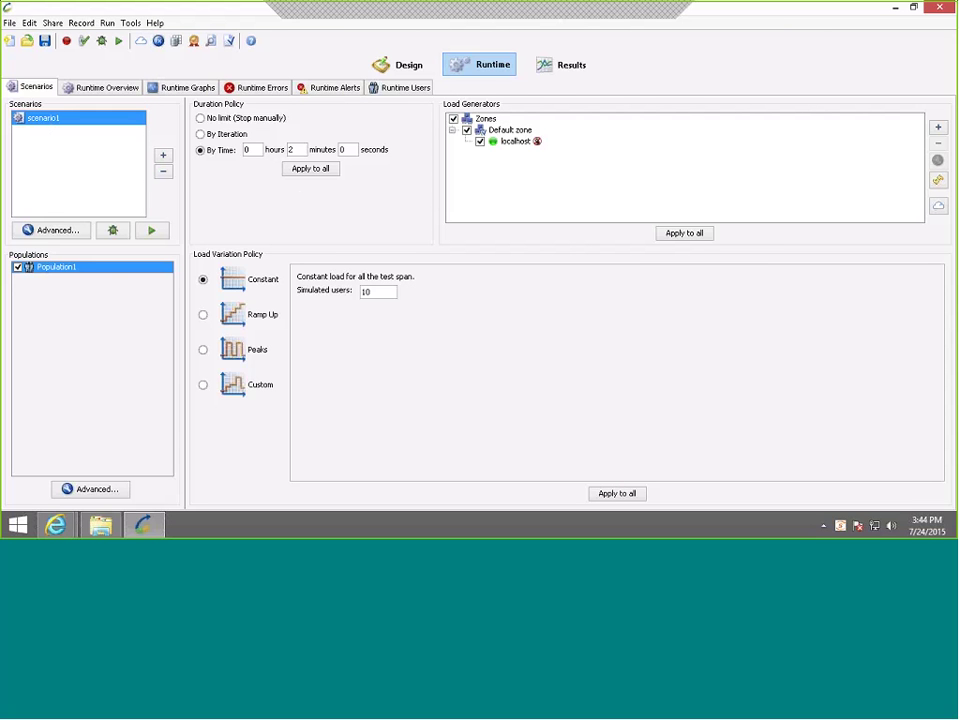
Start the scenario1 test run from the Play button and confirm it in the Description dialog.
click(119, 42)
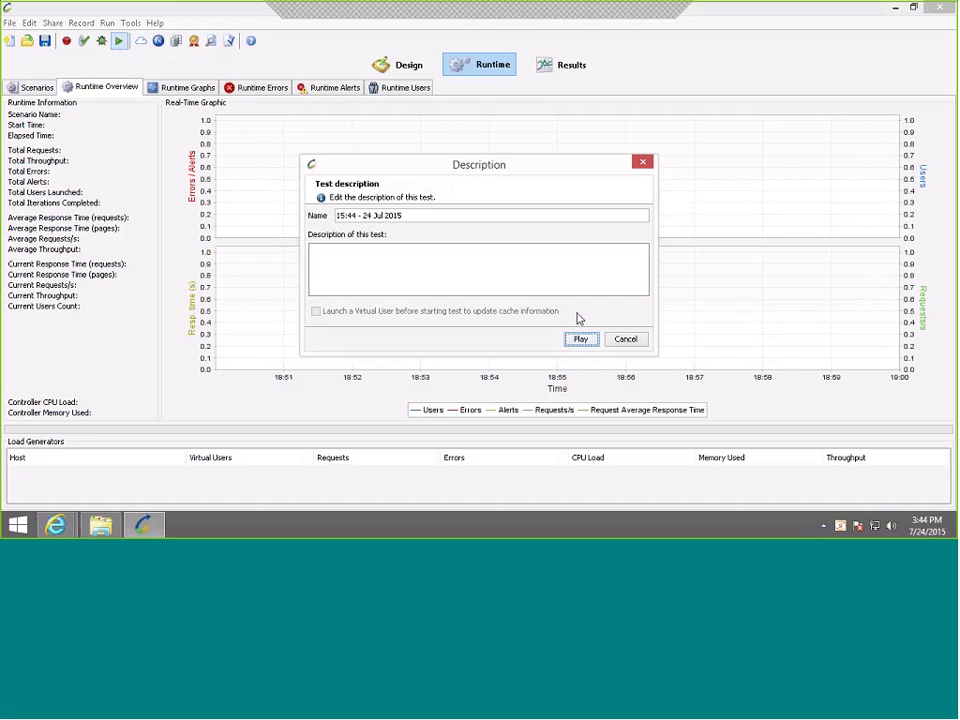
click(580, 339)
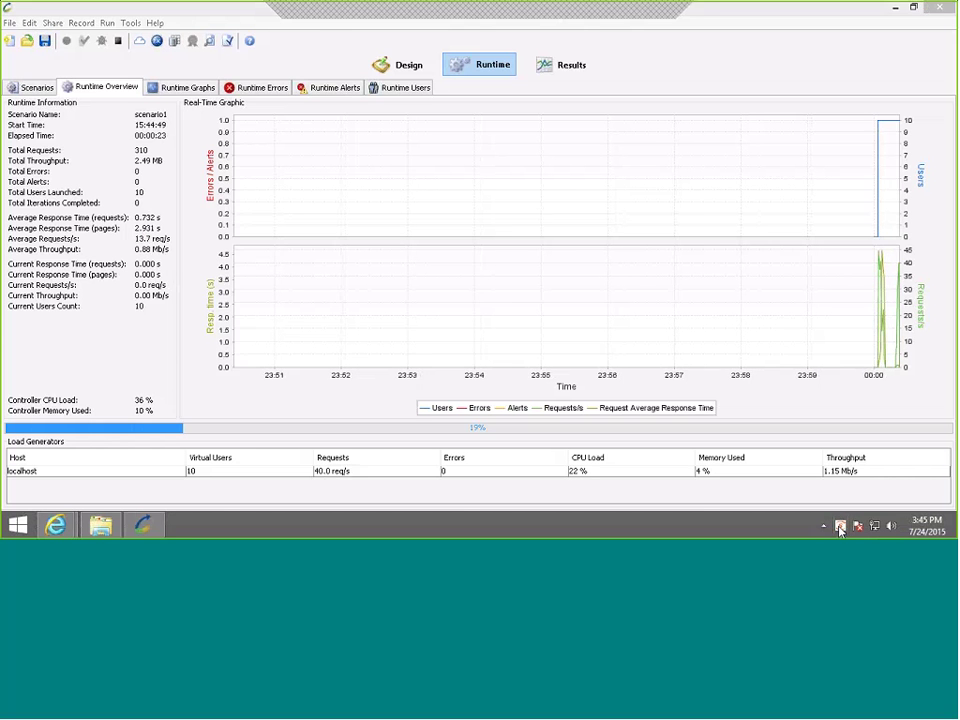
Open Spira RemoteLaunch and successfully test its SpiraTeam server connection in Client Setup.
double_click(840, 527)
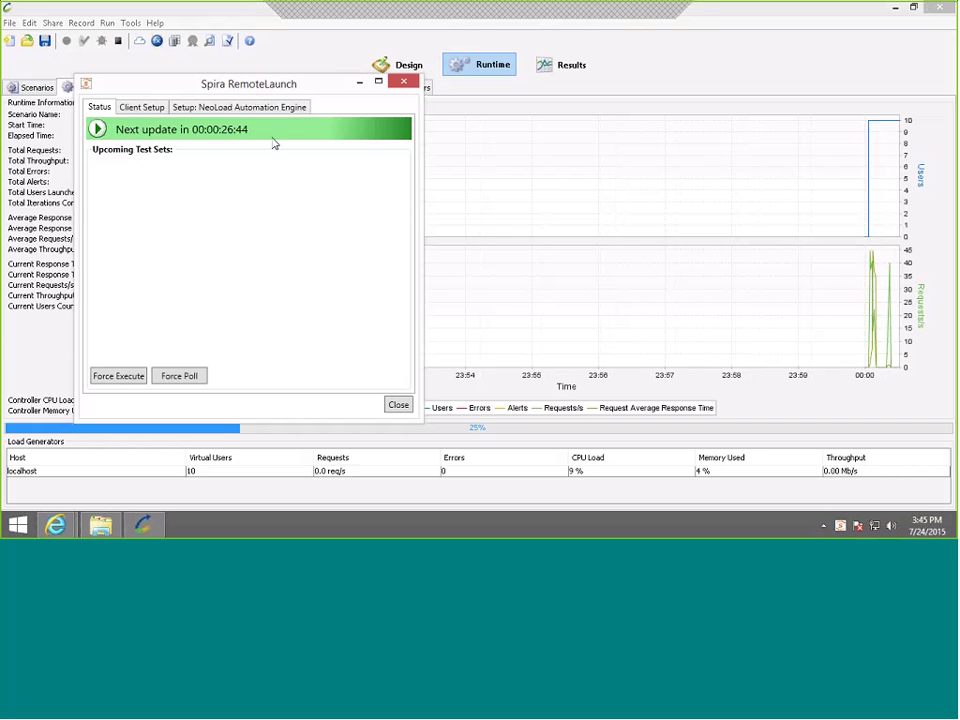
click(142, 107)
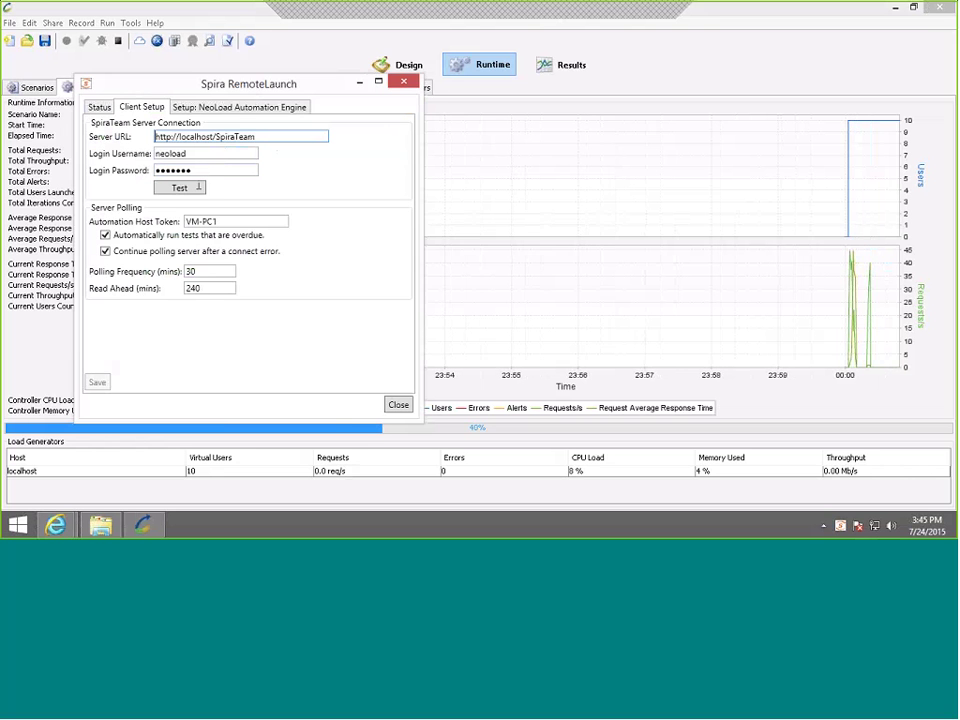
click(193, 188)
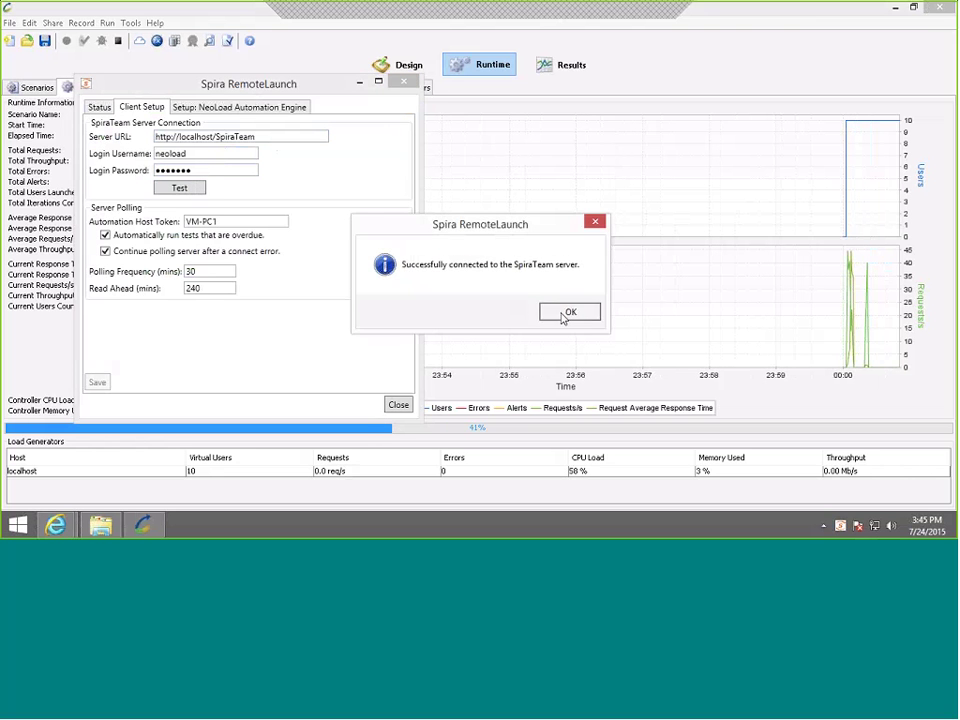
key(Return)
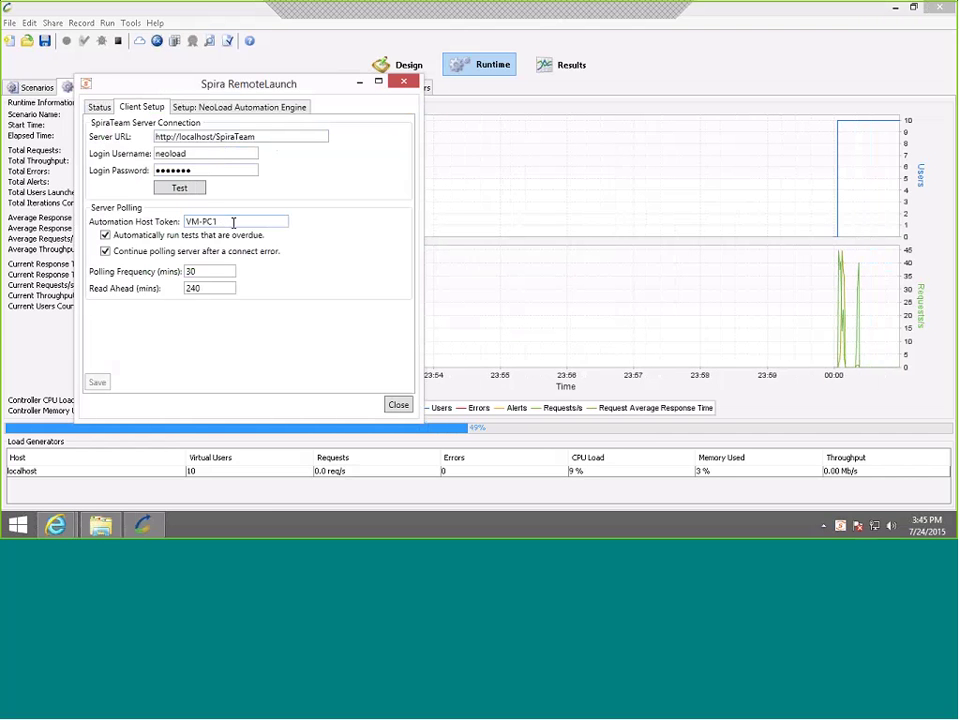
Note the automation host token VM-PC1, review the NeoLoad Automation Engine settings, then switch to File Explorer.
drag(233, 222, 178, 222)
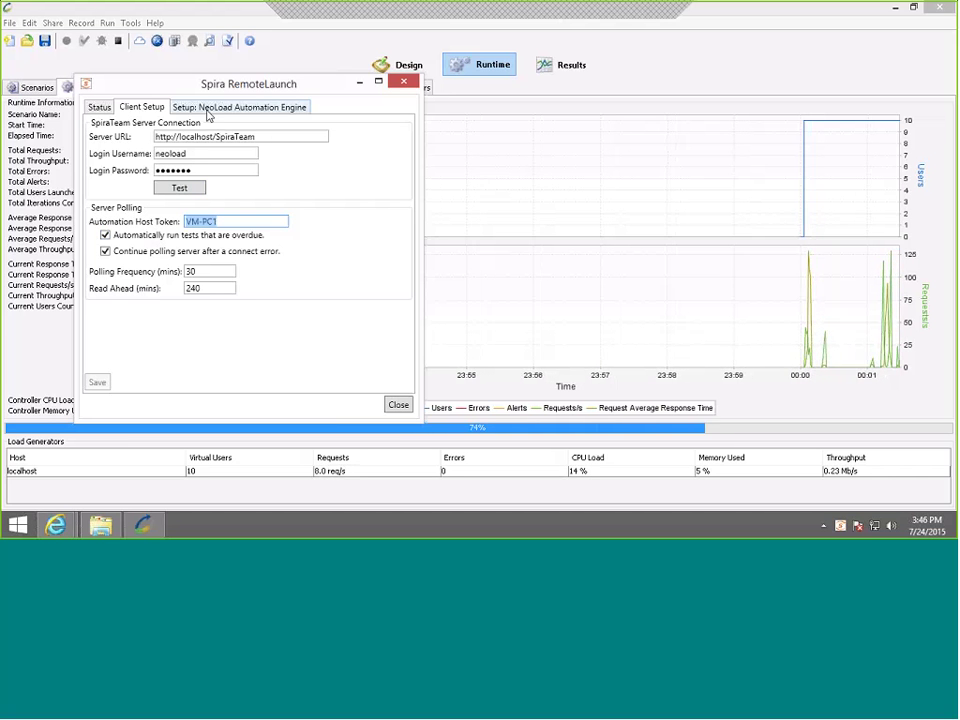
click(209, 110)
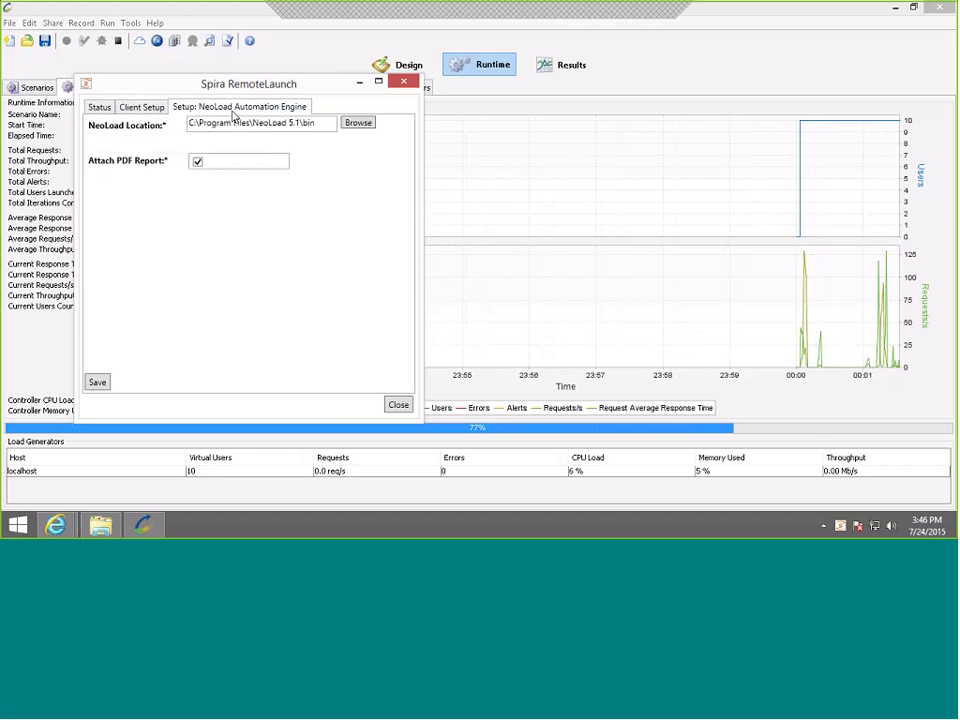
click(100, 526)
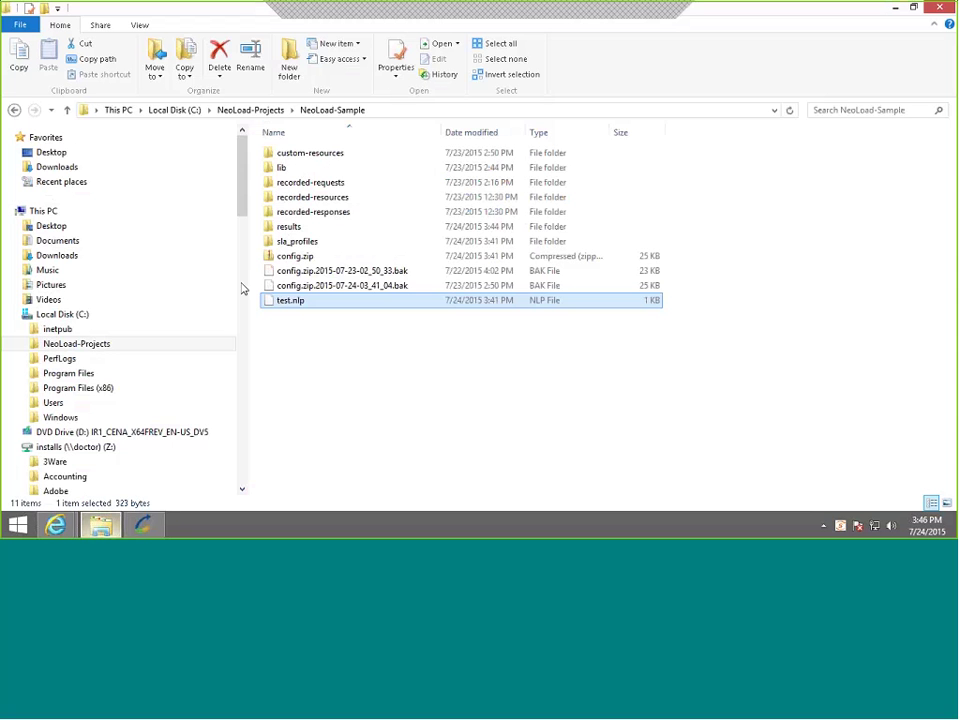
Open Program Files (x86) > Inflectra > Spira RemoteLaunch > extensions to find NeoLoad.dll, then return to RemoteLaunch.
scroll(32, 340, down, 10)
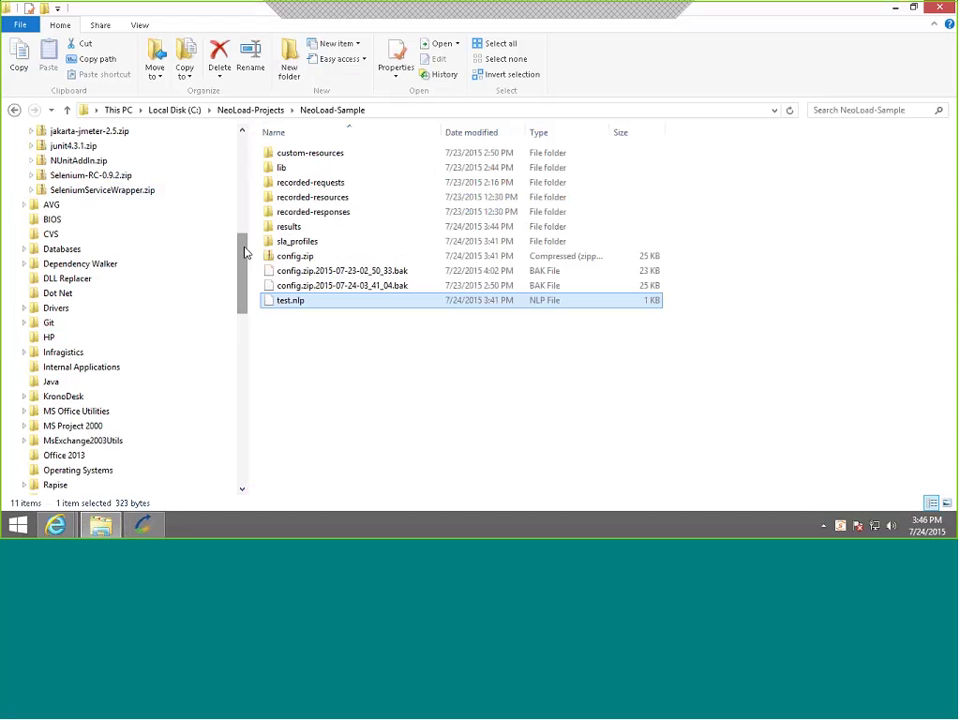
drag(245, 252, 245, 190)
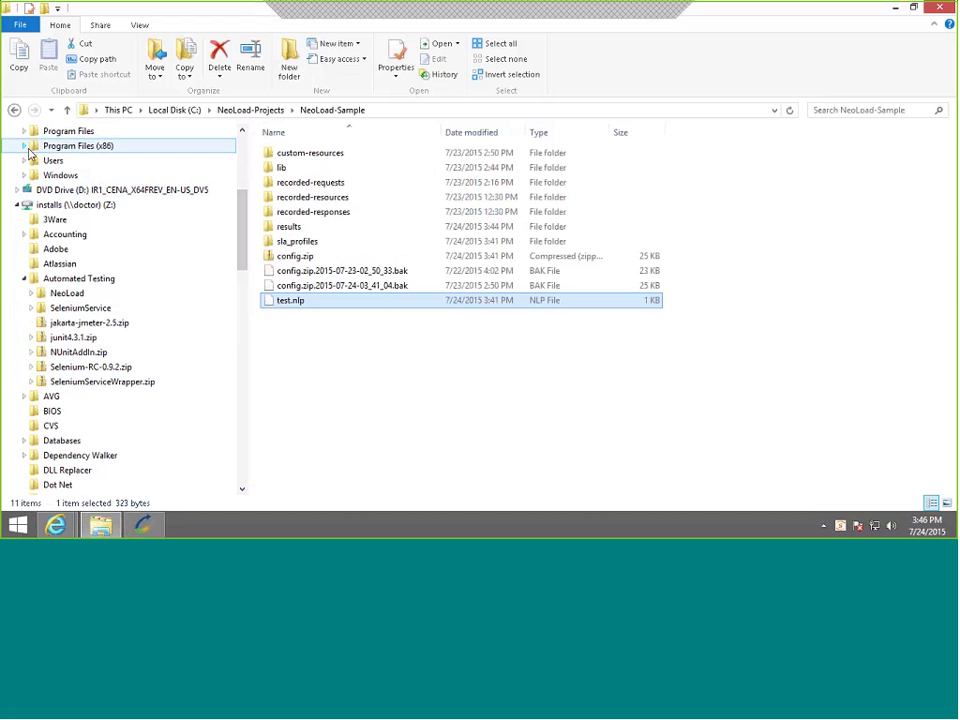
click(25, 146)
click(32, 190)
click(92, 208)
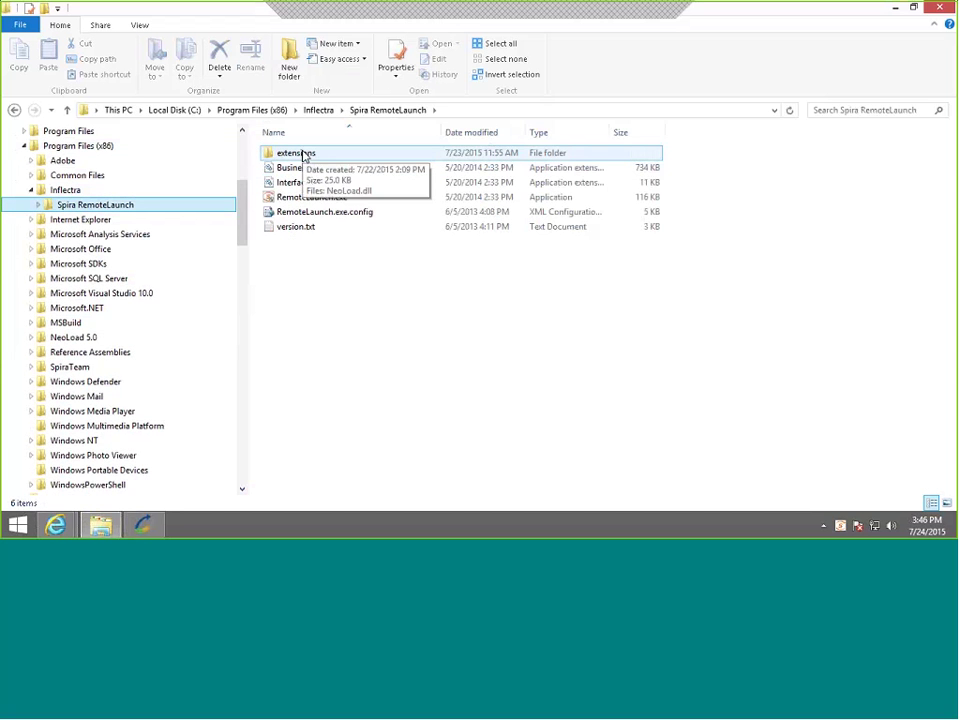
click(304, 155)
double_click(304, 155)
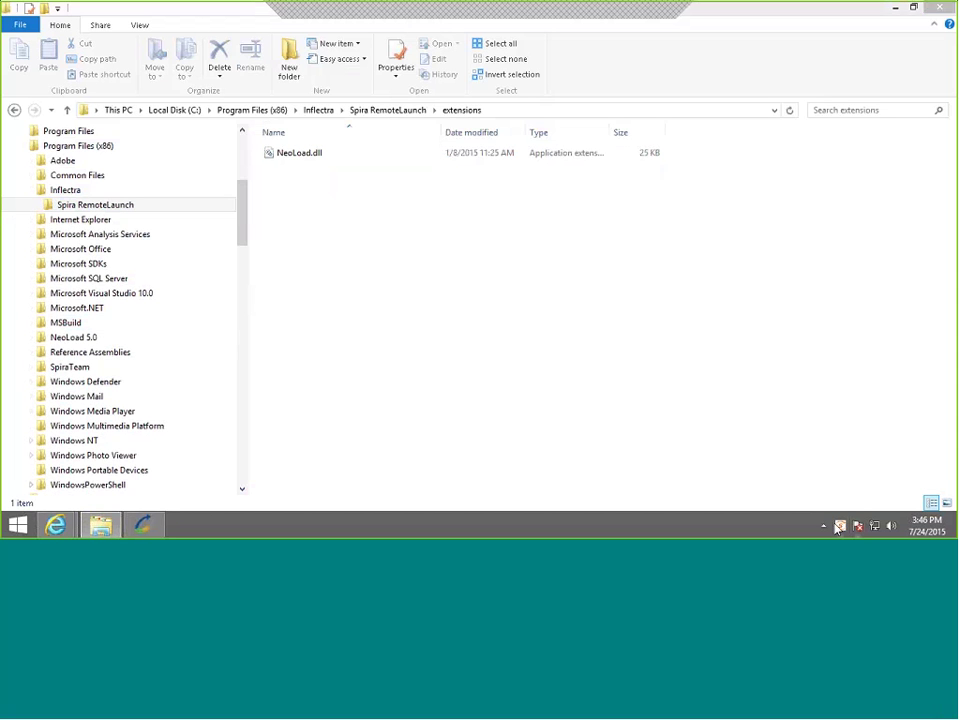
click(207, 108)
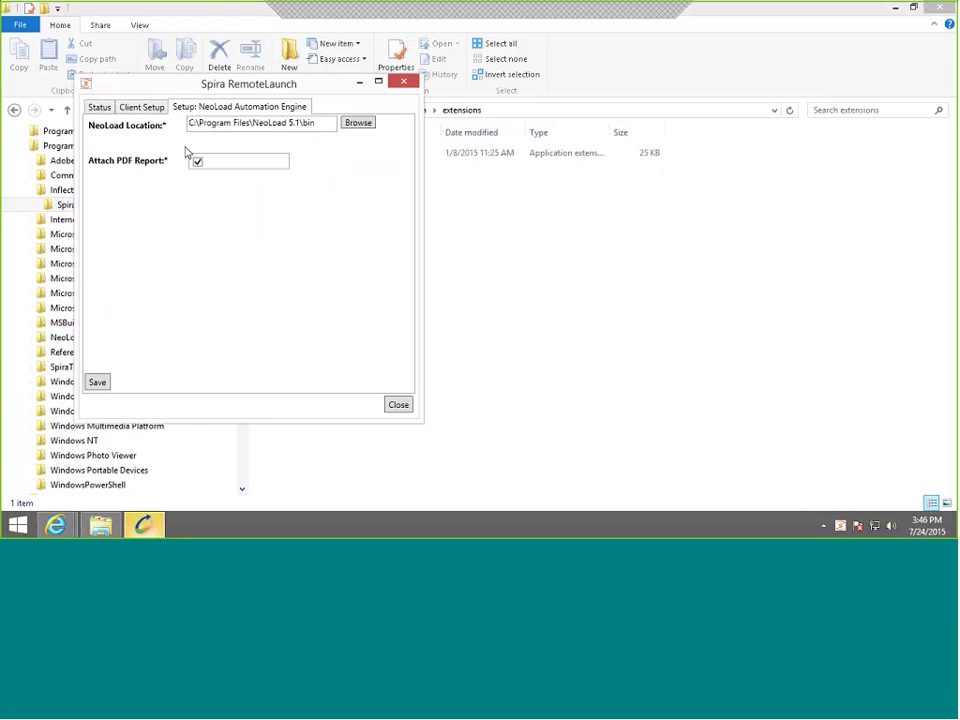
Check the NeoLoad Location via Browse without changing it, then close RemoteLaunch.
click(358, 124)
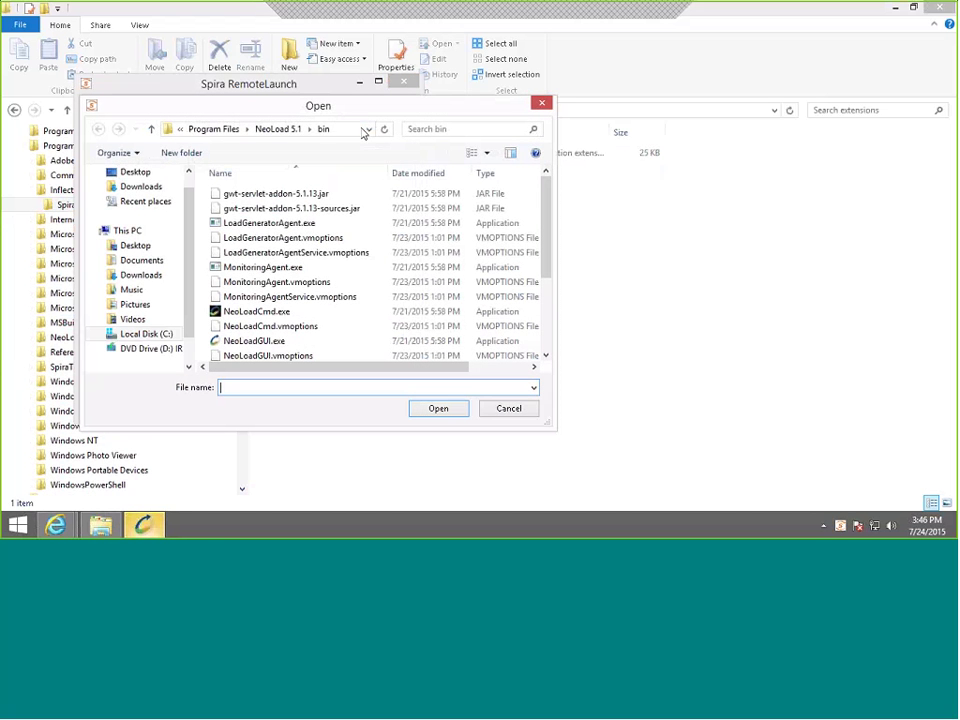
click(530, 412)
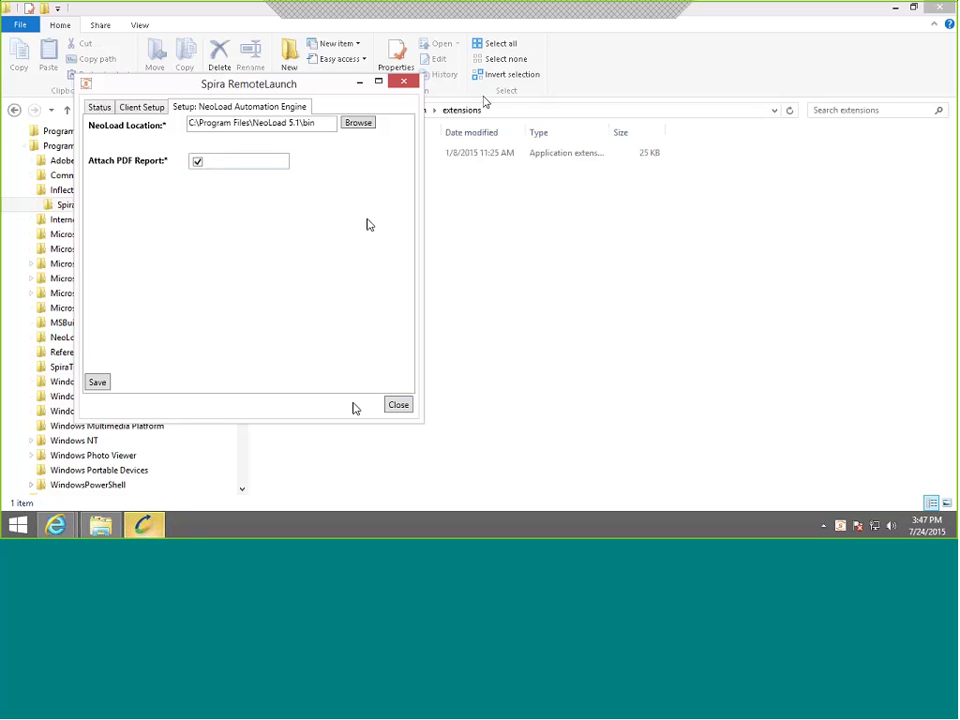
click(398, 406)
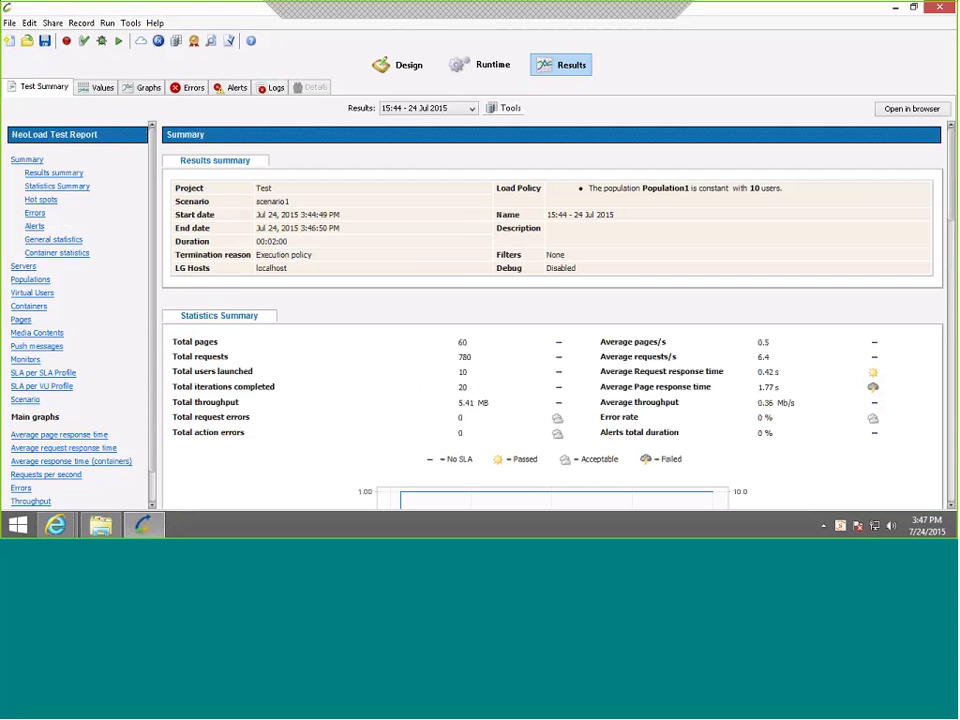
Scroll through the 15:44 run's results summary, then close NeoLoad and save the project.
scroll(562, 247, down, 10)
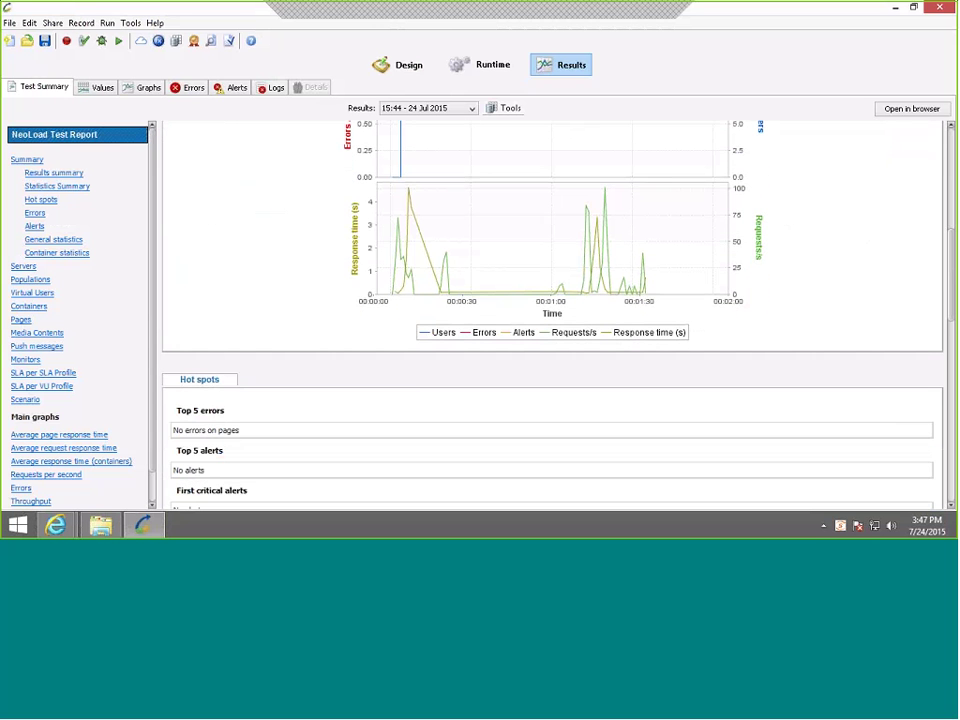
scroll(440, 275, up, 2)
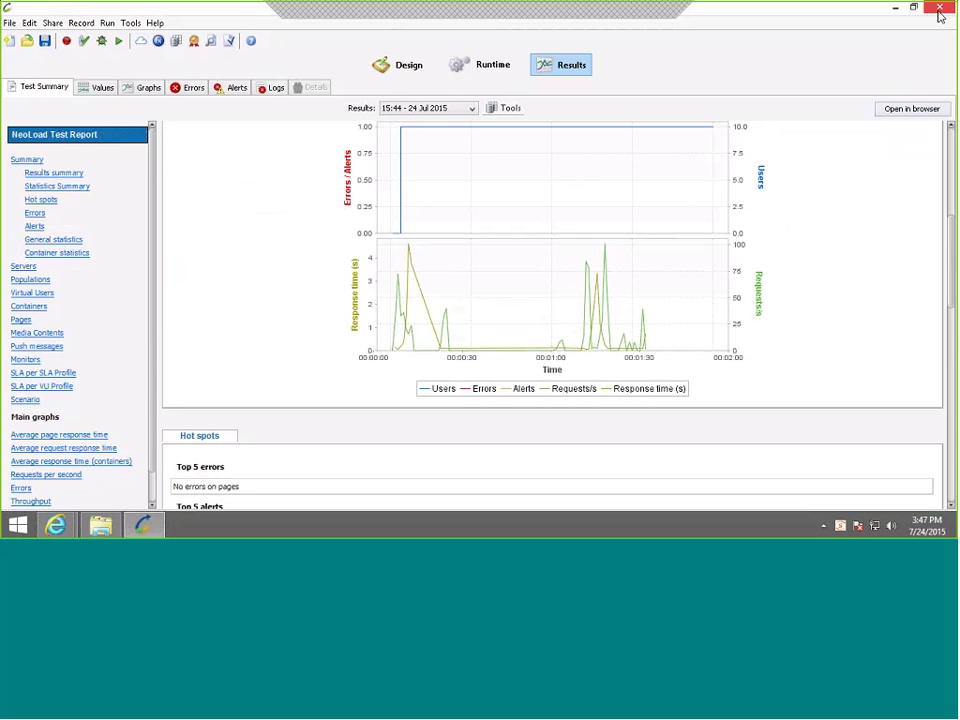
key(alt+F4)
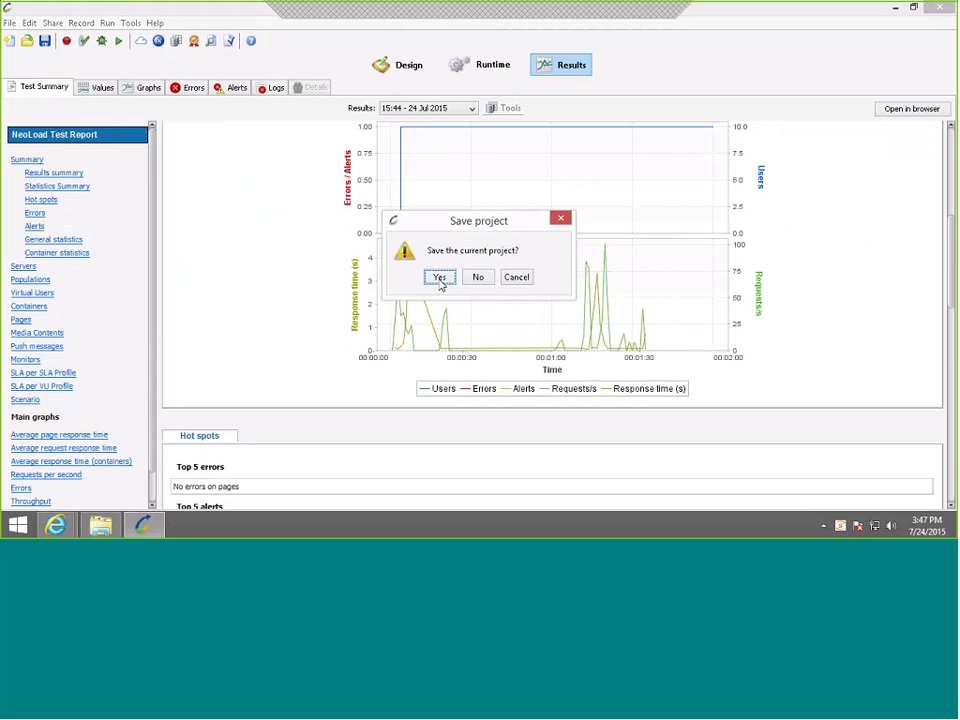
click(439, 277)
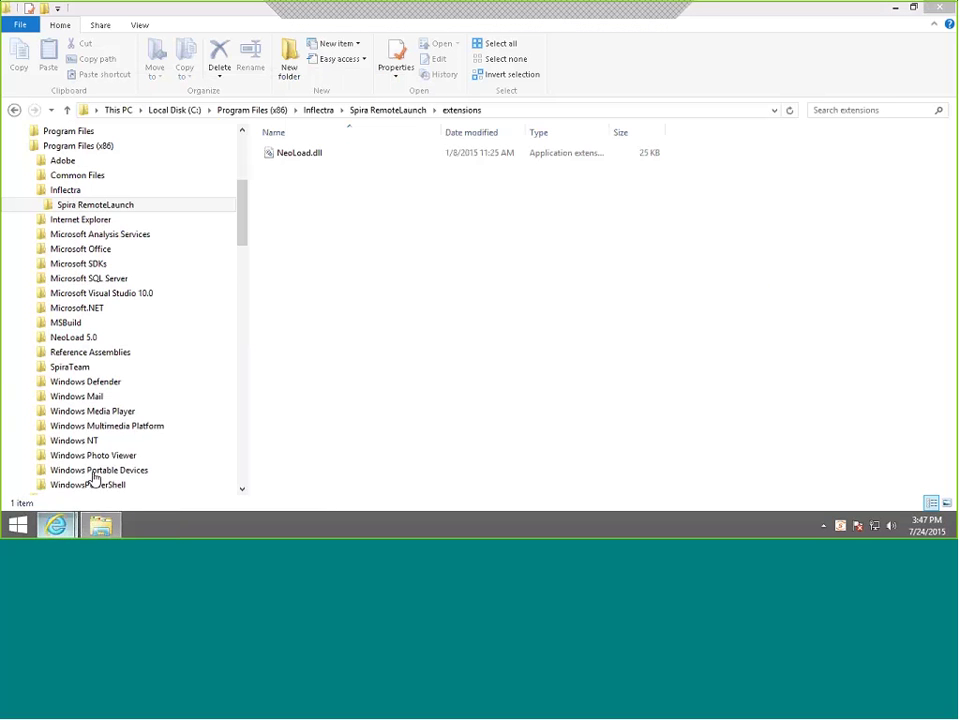
In SpiraTeam Administration > Test Automation, edit the NeoLoad engine, keeping it Active with token NeoLoad.
key(alt+Tab)
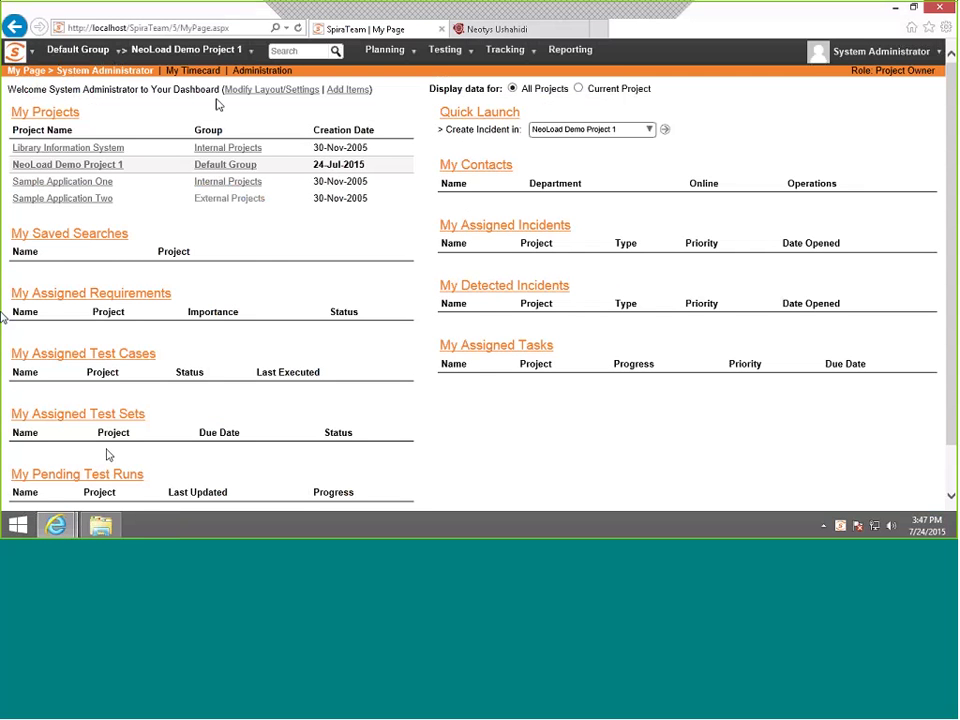
click(246, 74)
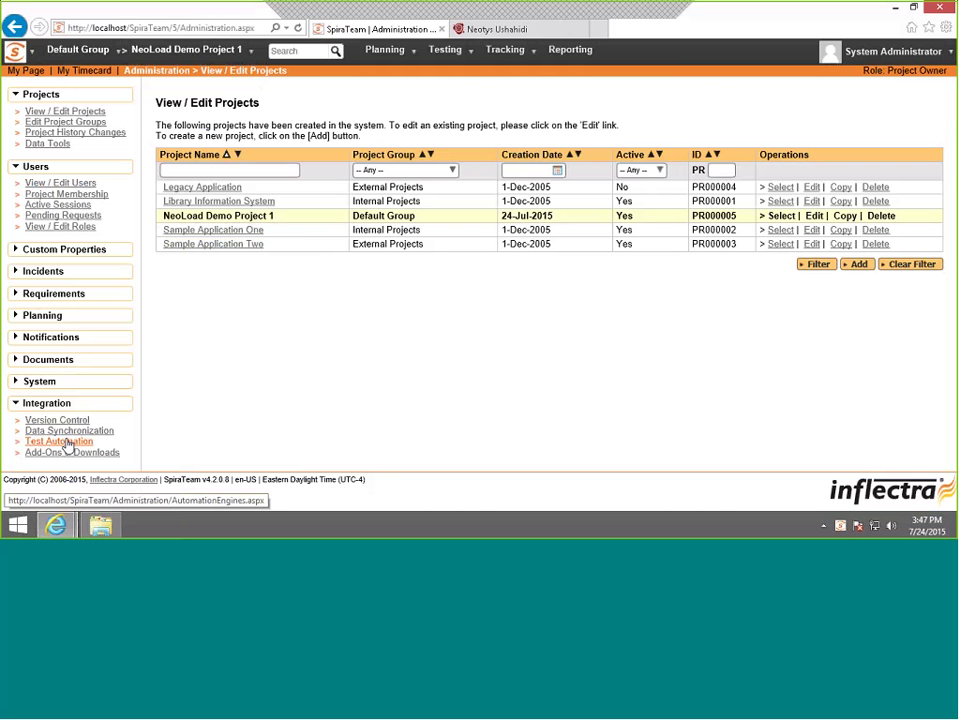
click(68, 445)
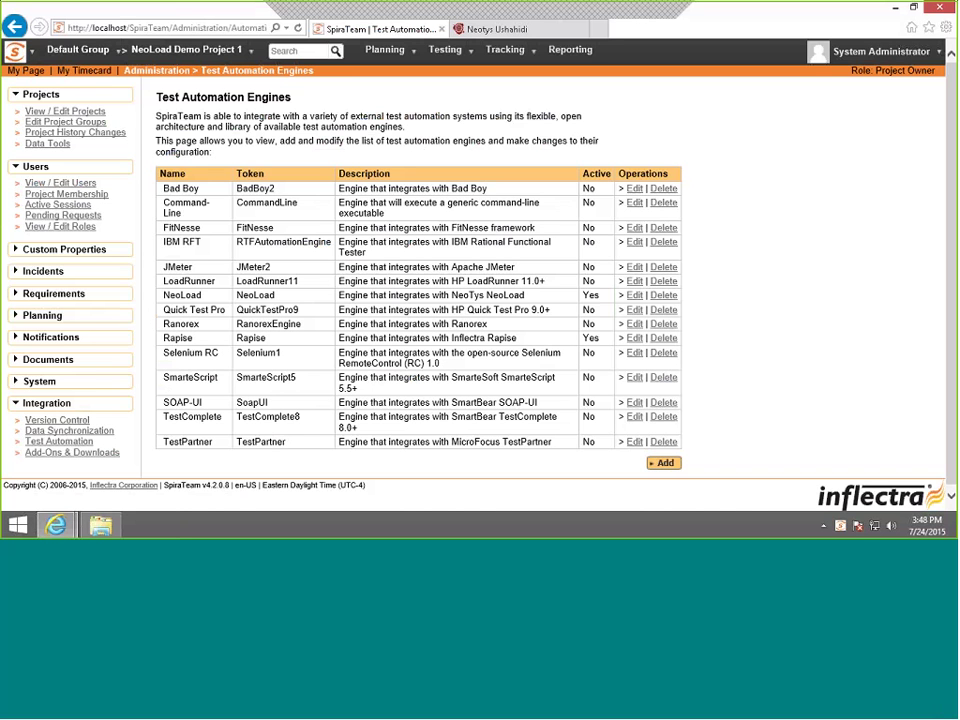
drag(164, 295, 676, 295)
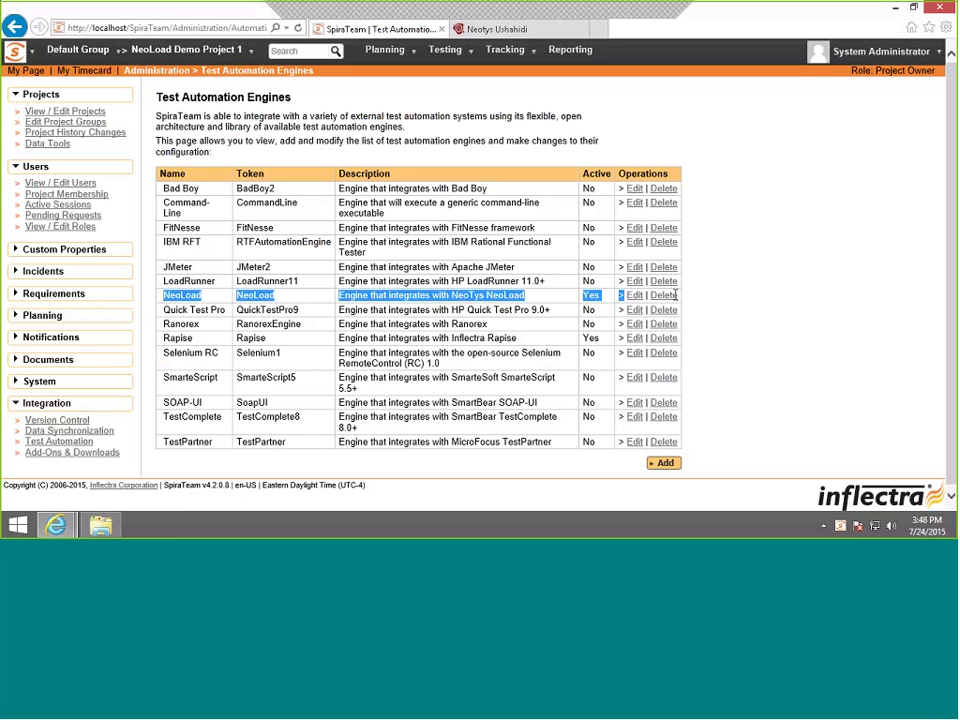
click(642, 302)
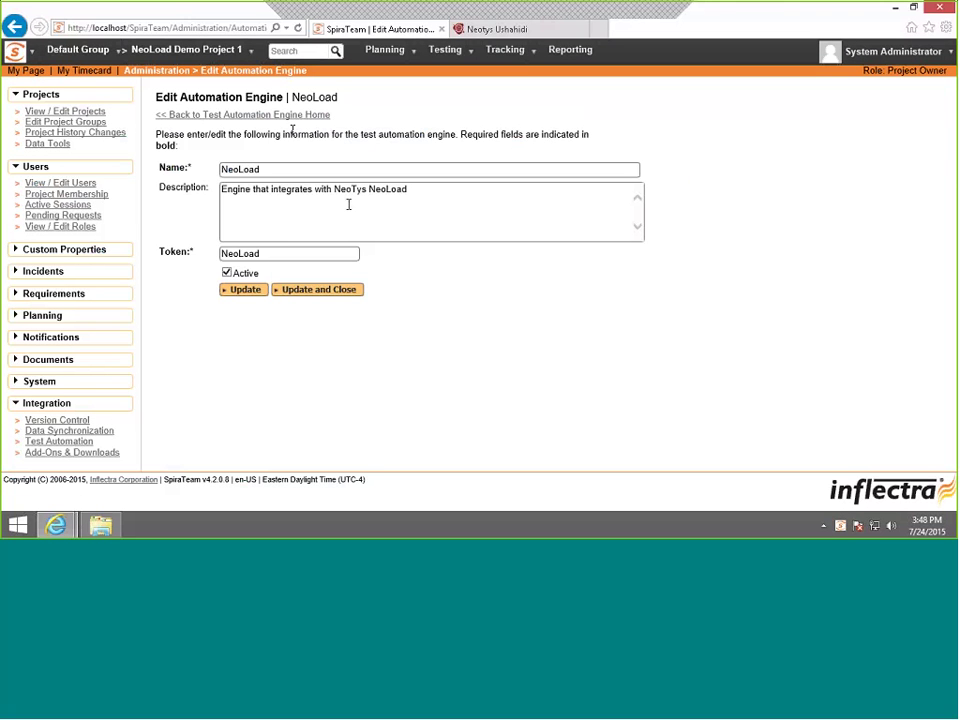
click(227, 273)
click(227, 273)
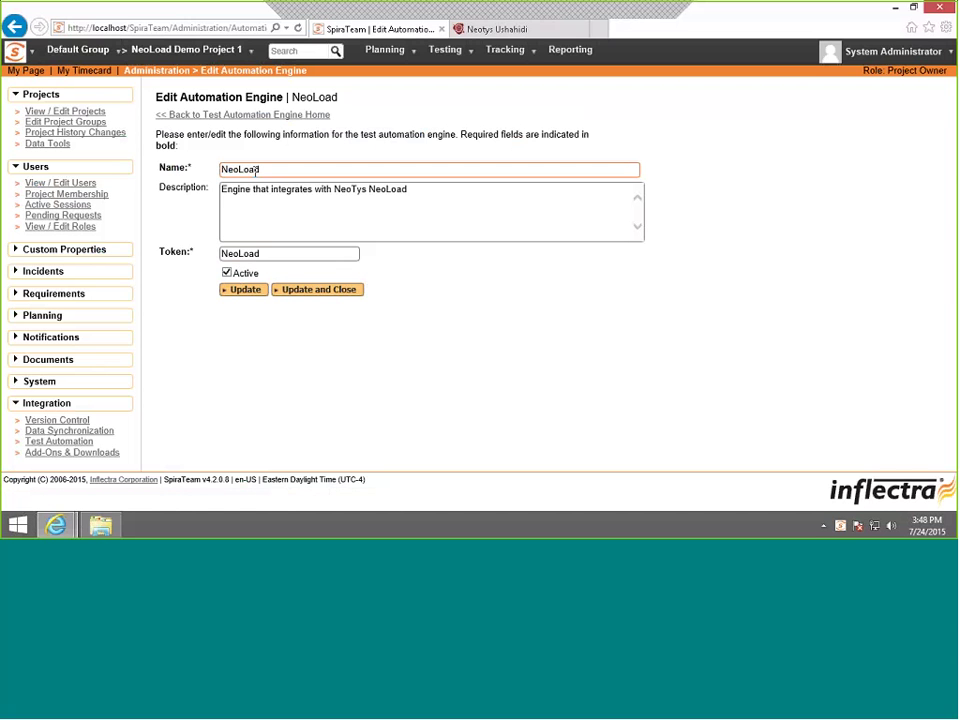
click(273, 259)
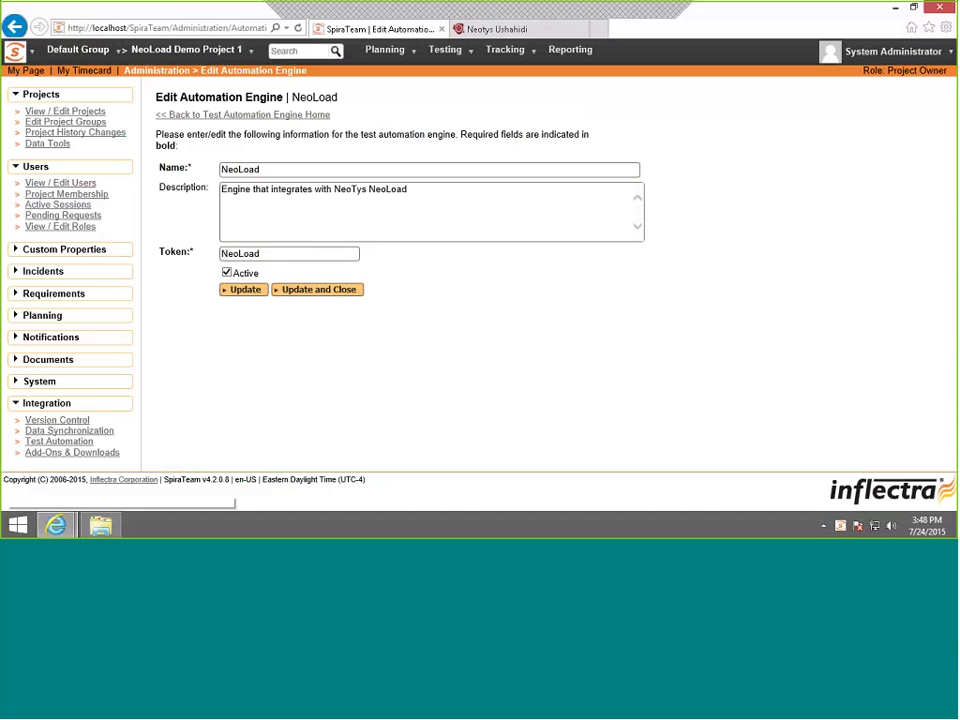
Open the NeoLoad service user's edit page from the View / Edit Users list.
click(86, 184)
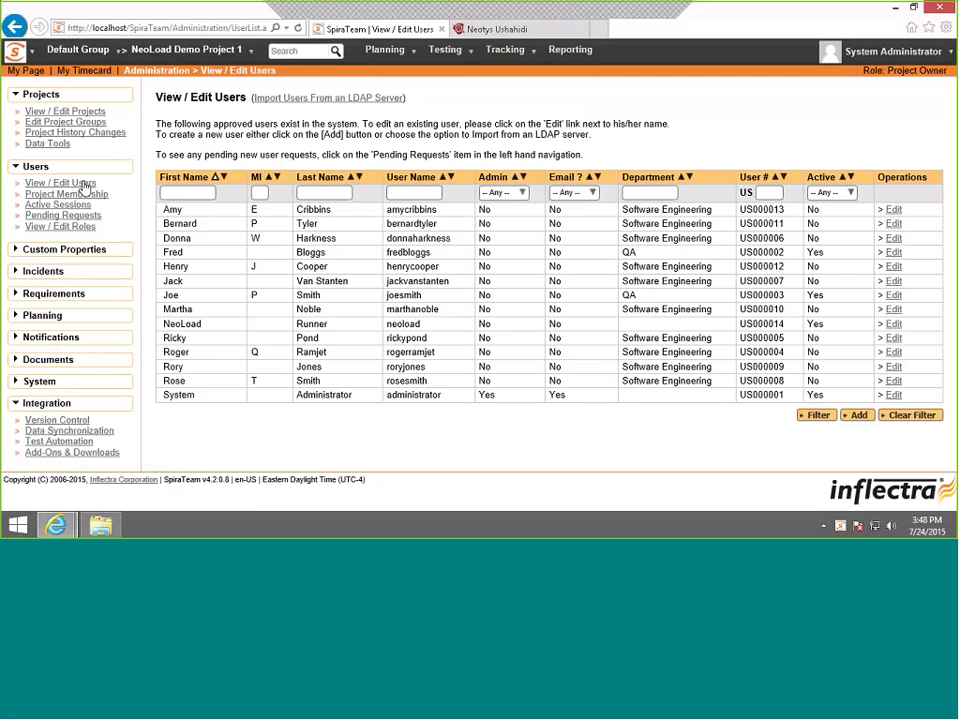
drag(161, 323, 429, 326)
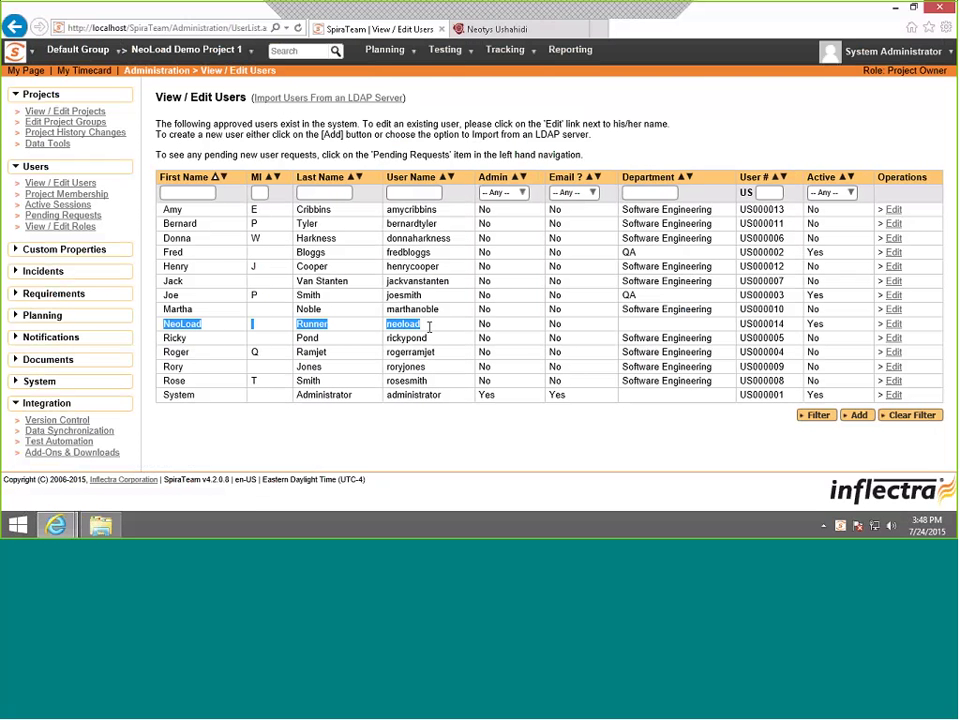
click(893, 324)
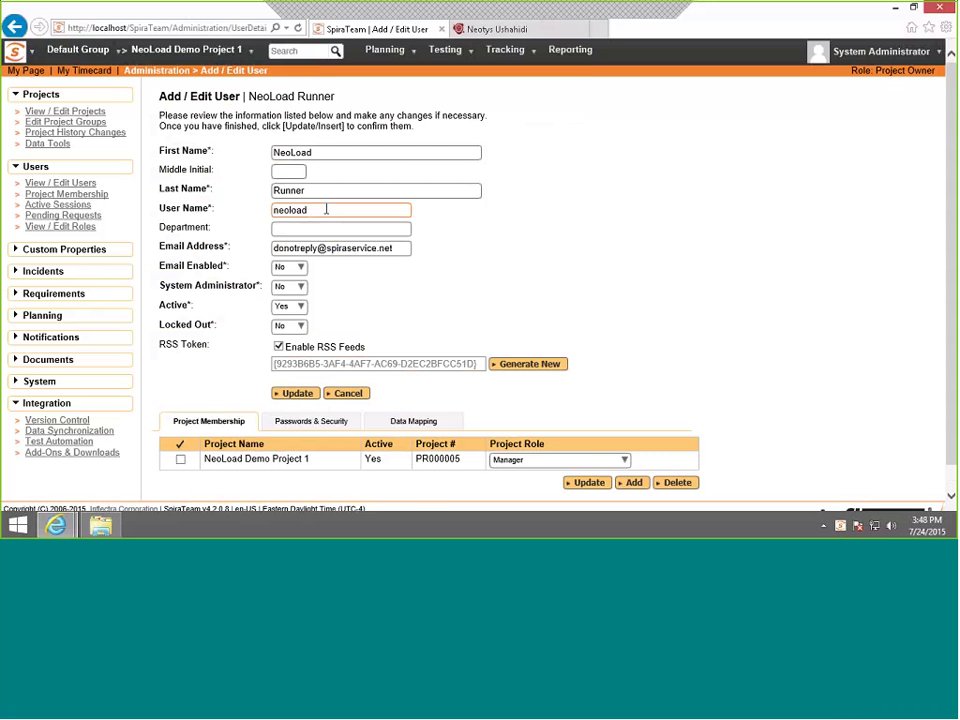
double_click(292, 210)
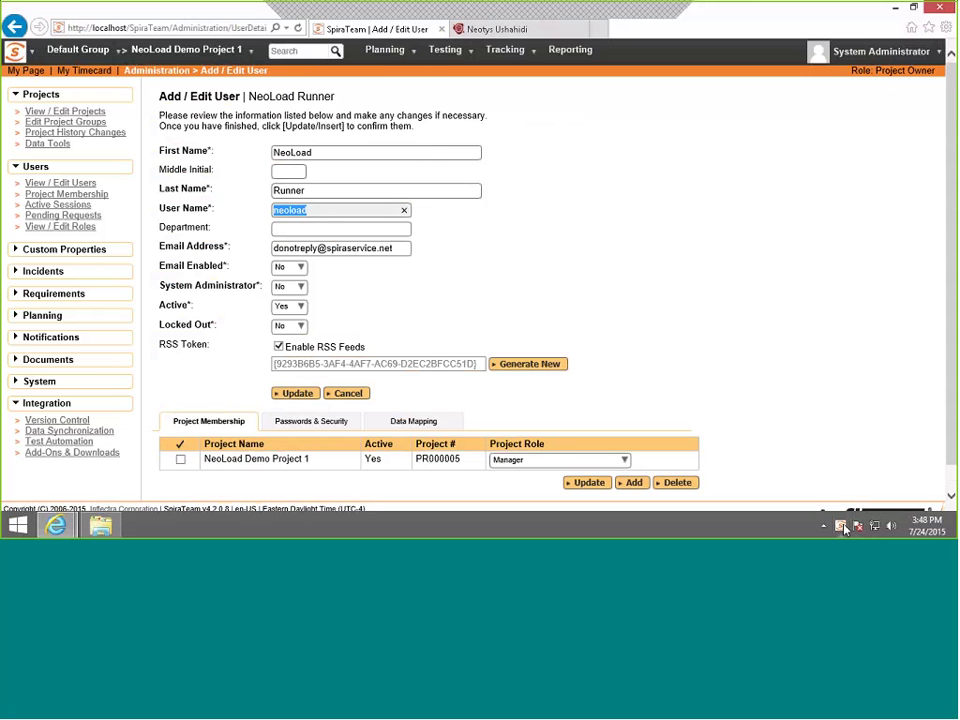
Compare that user name with the Login Username in RemoteLaunch's Client Setup.
click(141, 107)
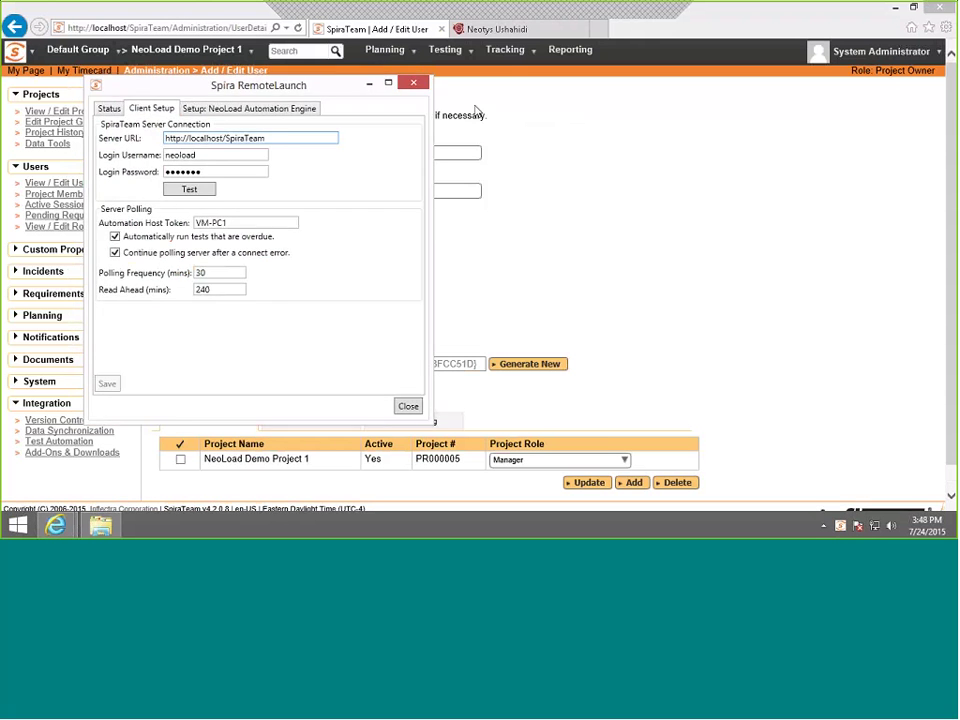
drag(258, 85, 732, 112)
double_click(636, 183)
click(448, 144)
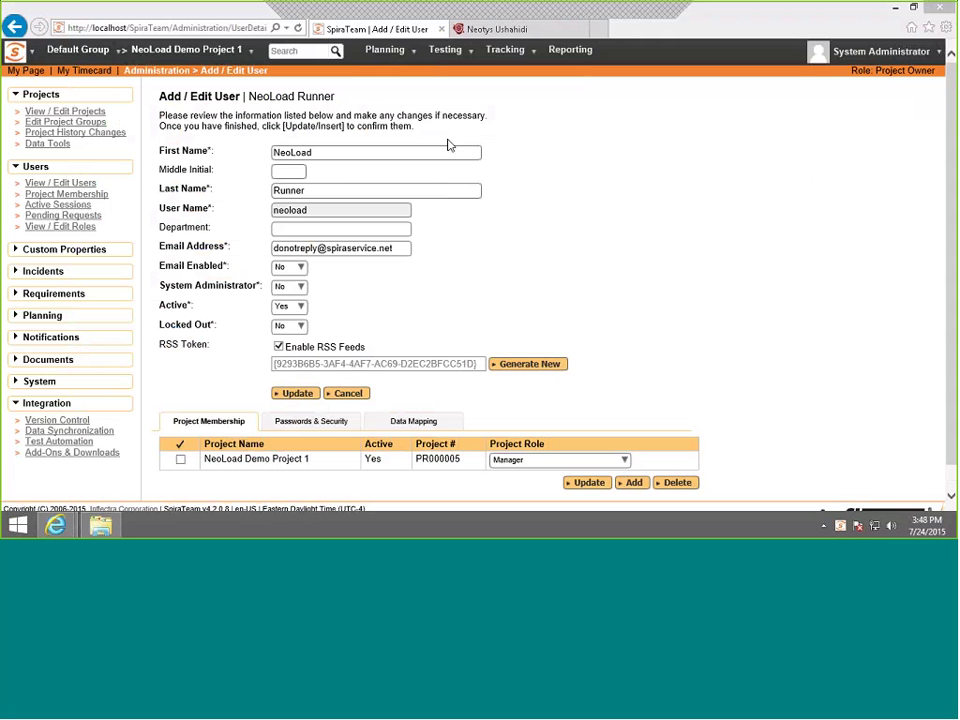
Open Project Membership for NeoLoad Demo Project 1 from the View / Edit Projects list.
click(46, 113)
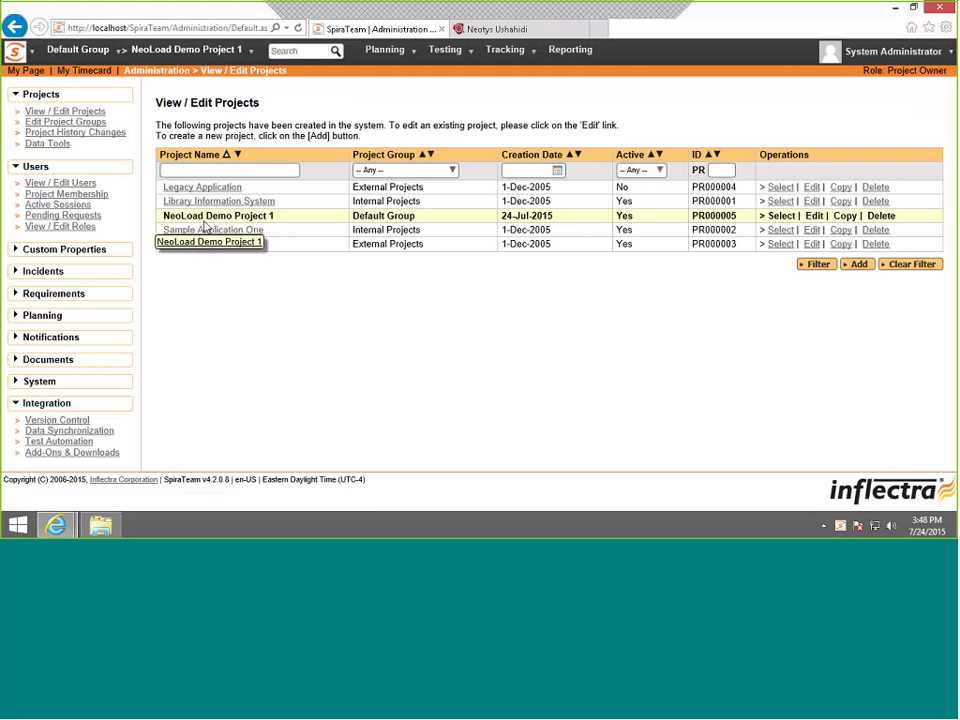
click(68, 197)
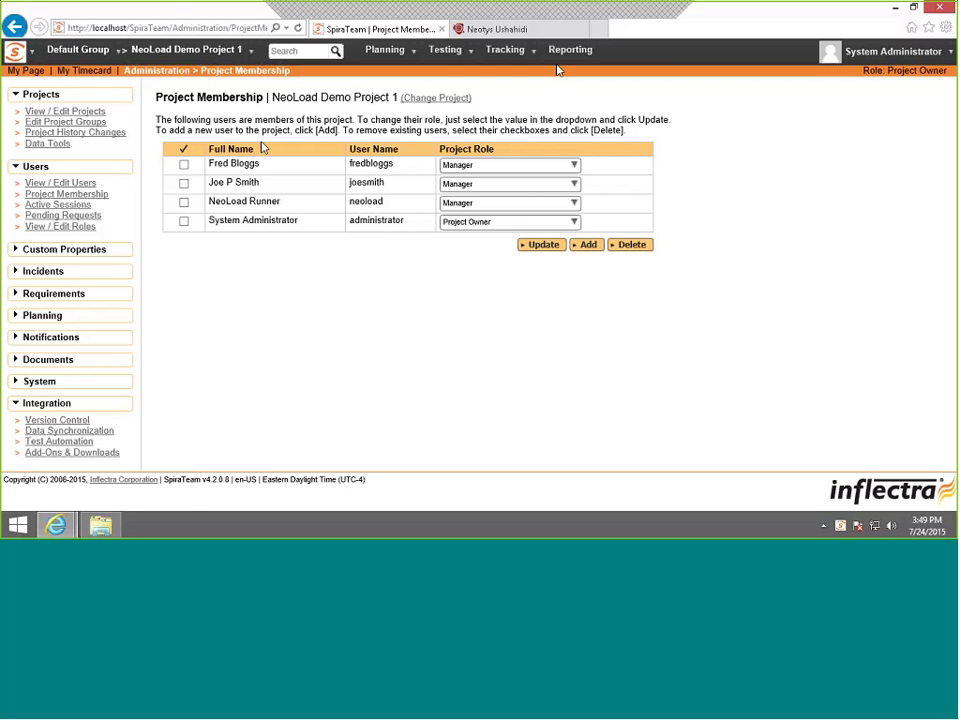
Create a new automation host named Test Host PC2 with token VM-PC2.
click(471, 52)
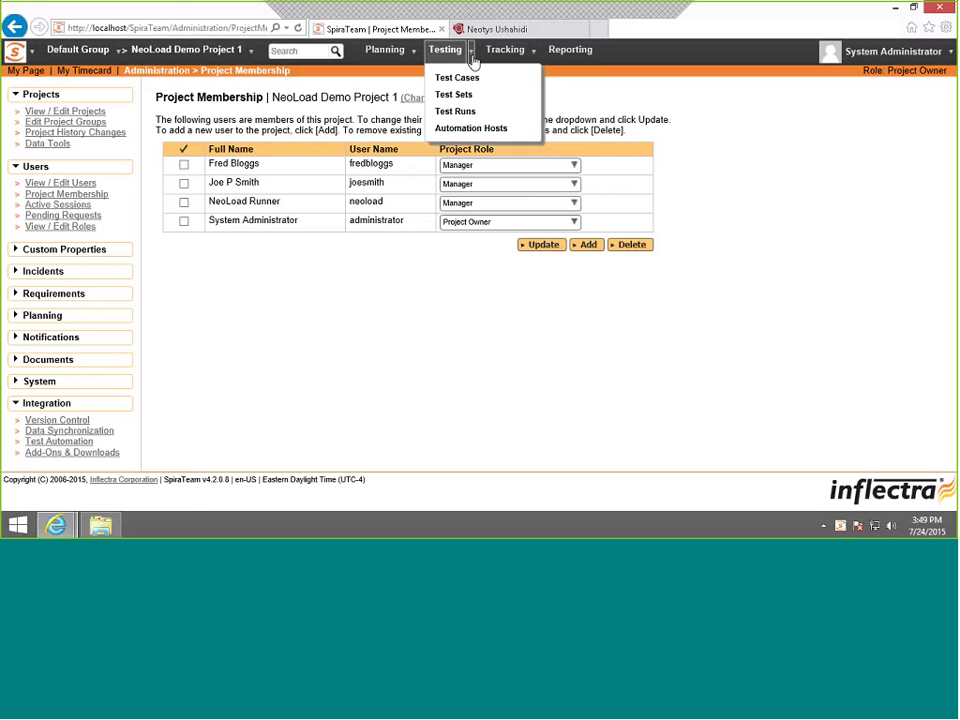
click(460, 131)
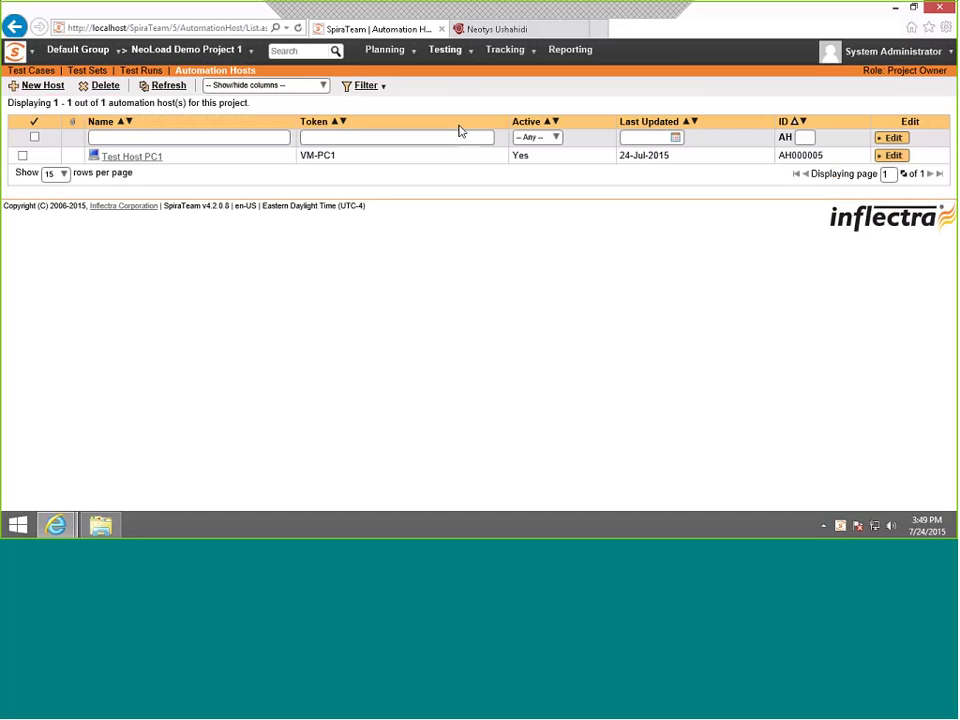
click(43, 89)
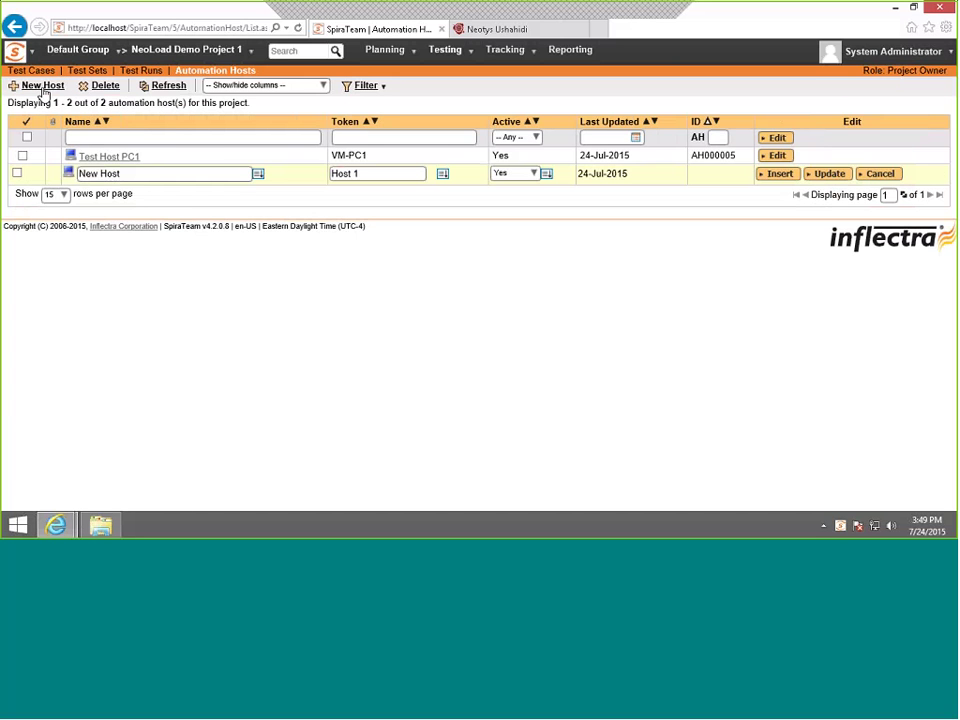
drag(139, 174, 62, 175)
text(T)
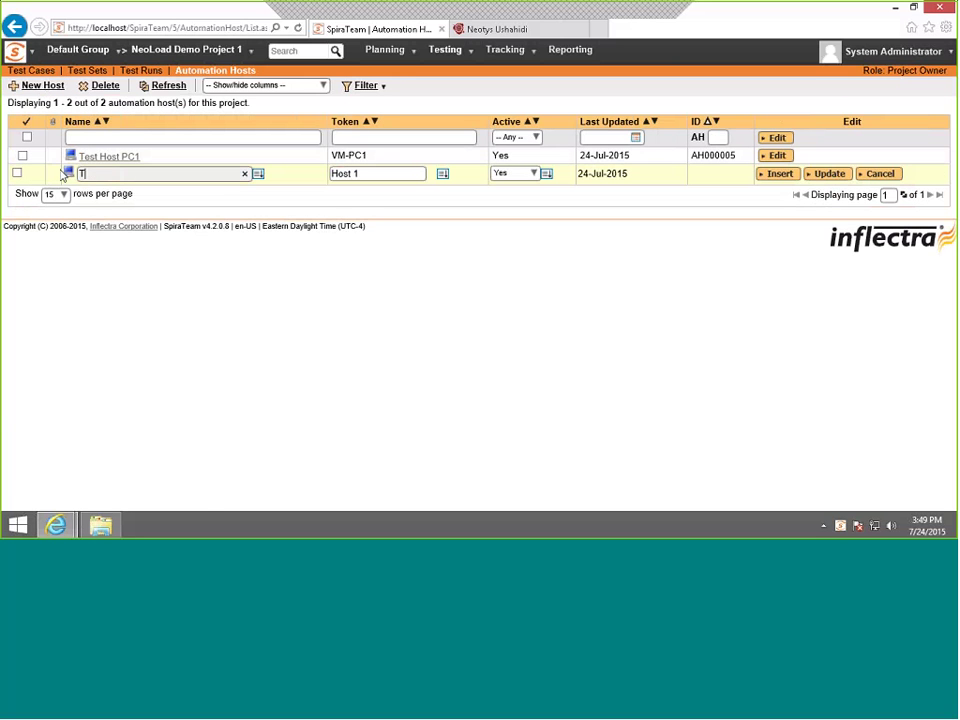
text(est Host PC2)
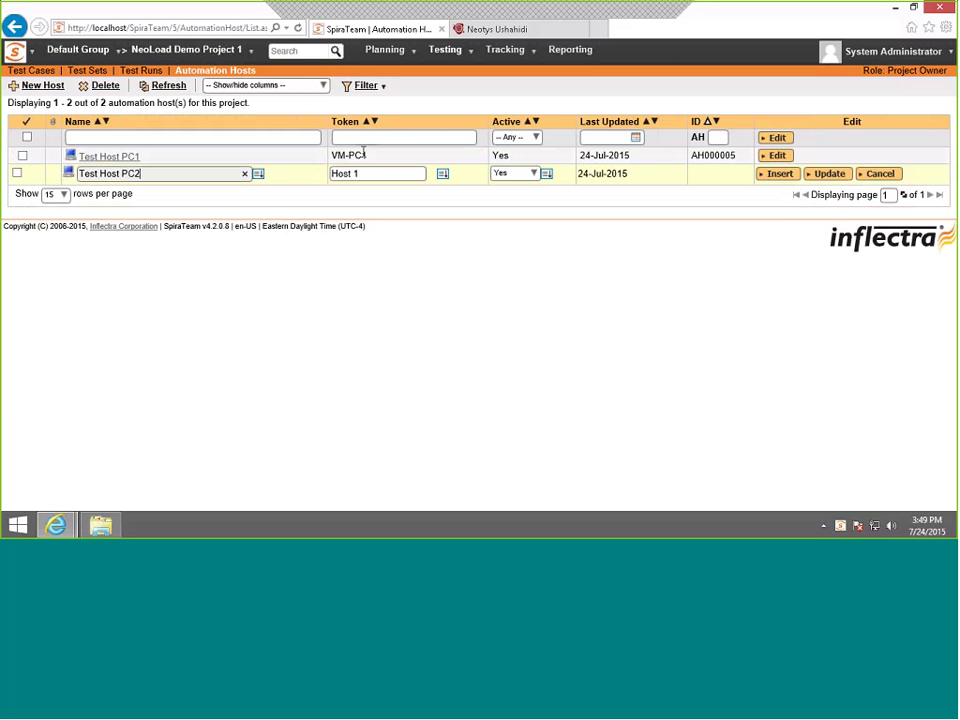
drag(371, 174, 268, 178)
text(VM-PC2)
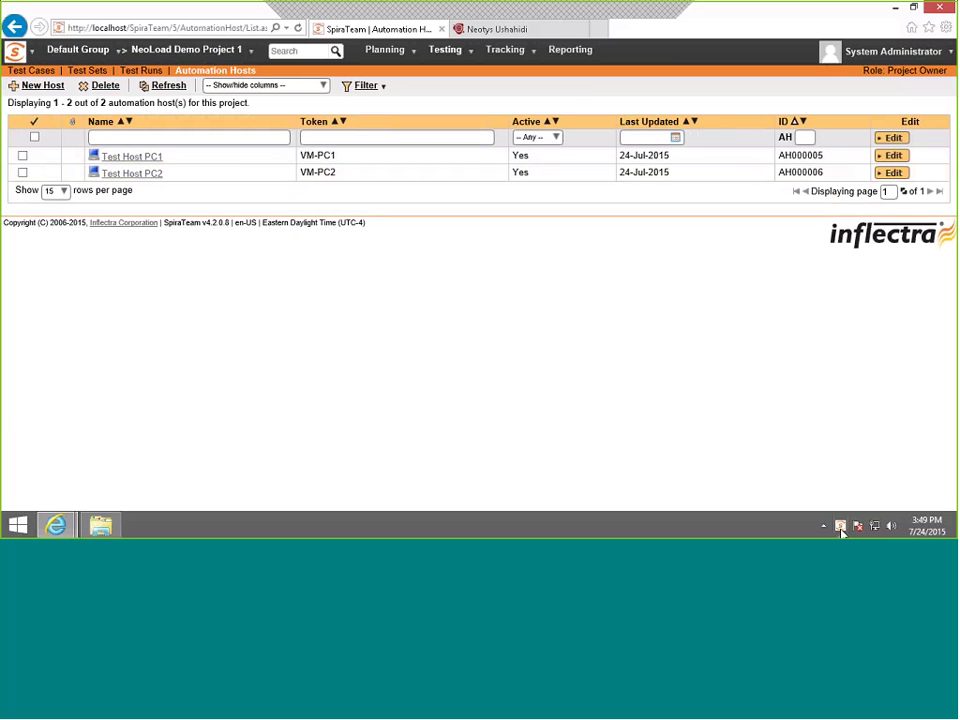
Check RemoteLaunch's client setup to confirm its automation host token is VM-PC1.
click(841, 530)
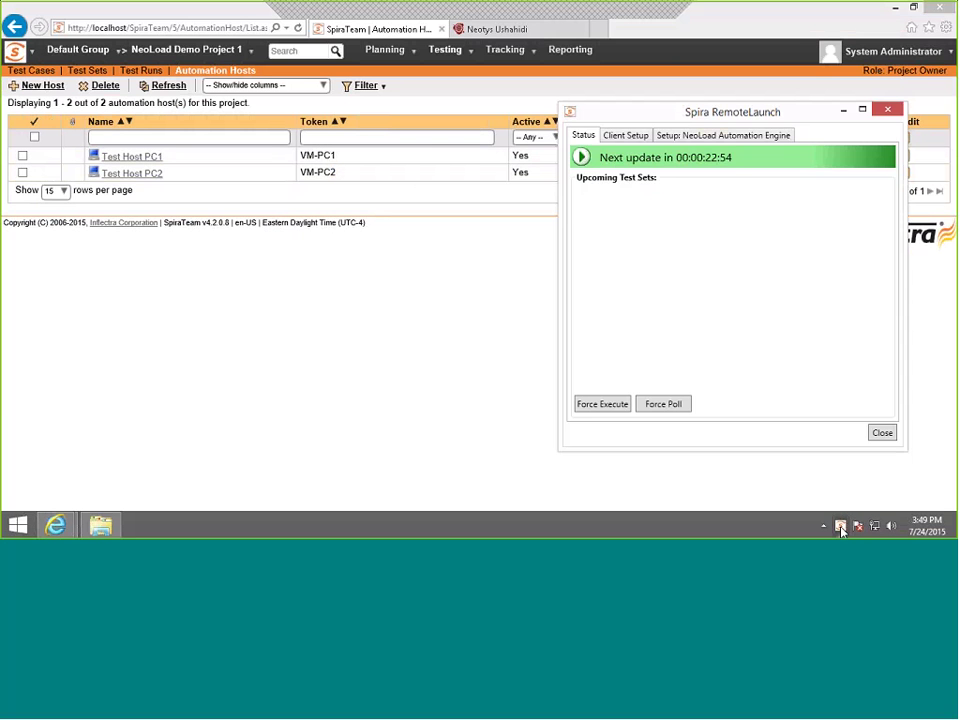
click(619, 136)
drag(620, 126, 548, 160)
drag(632, 283, 597, 283)
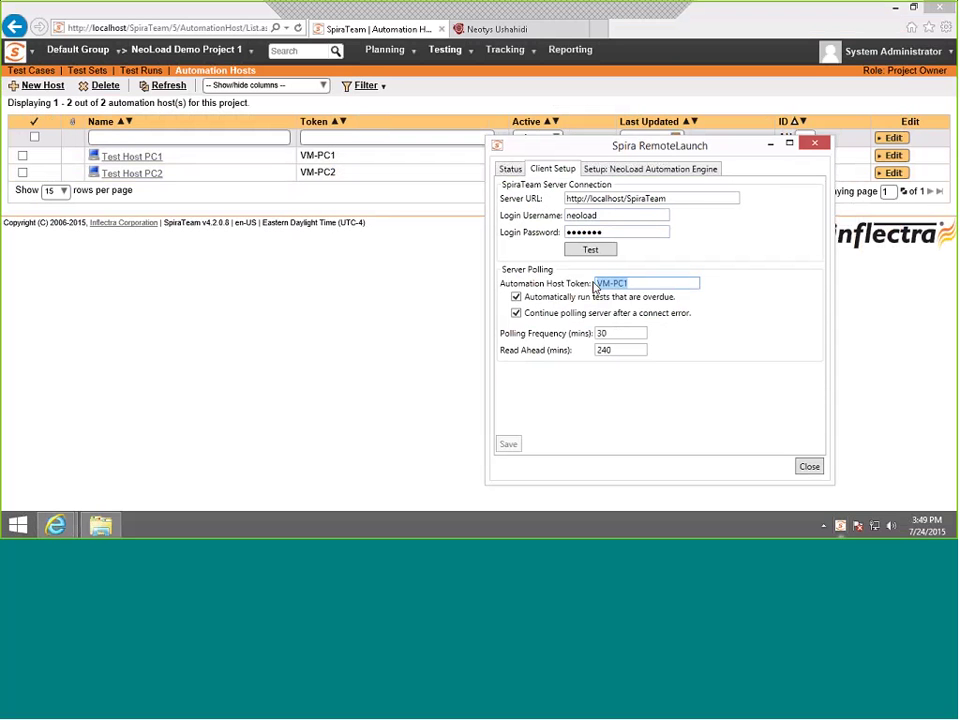
mouse_move(594, 287)
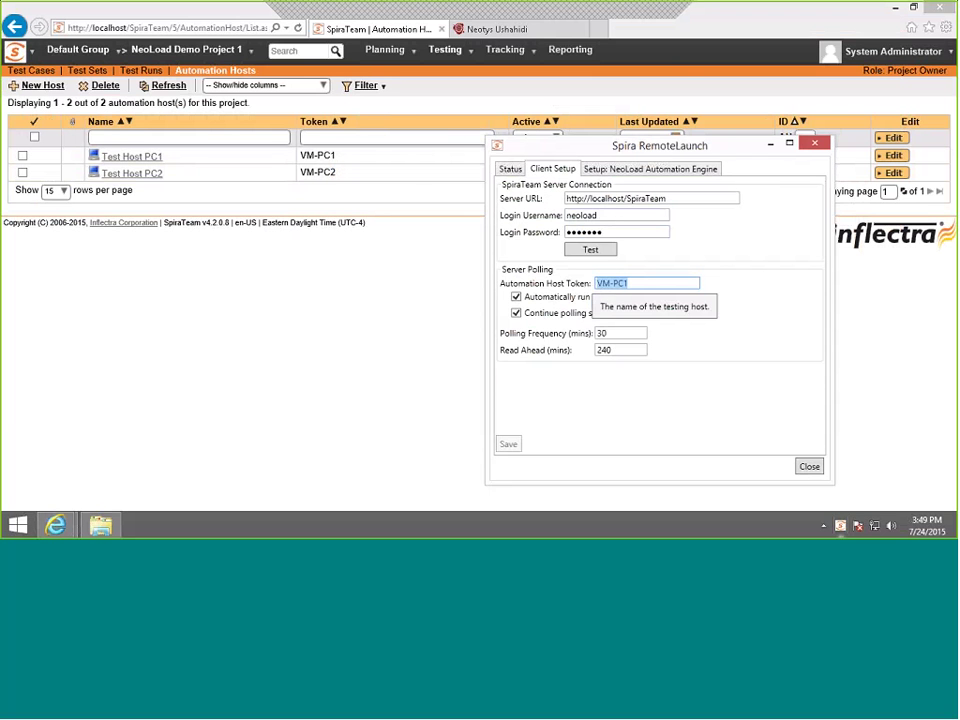
click(817, 145)
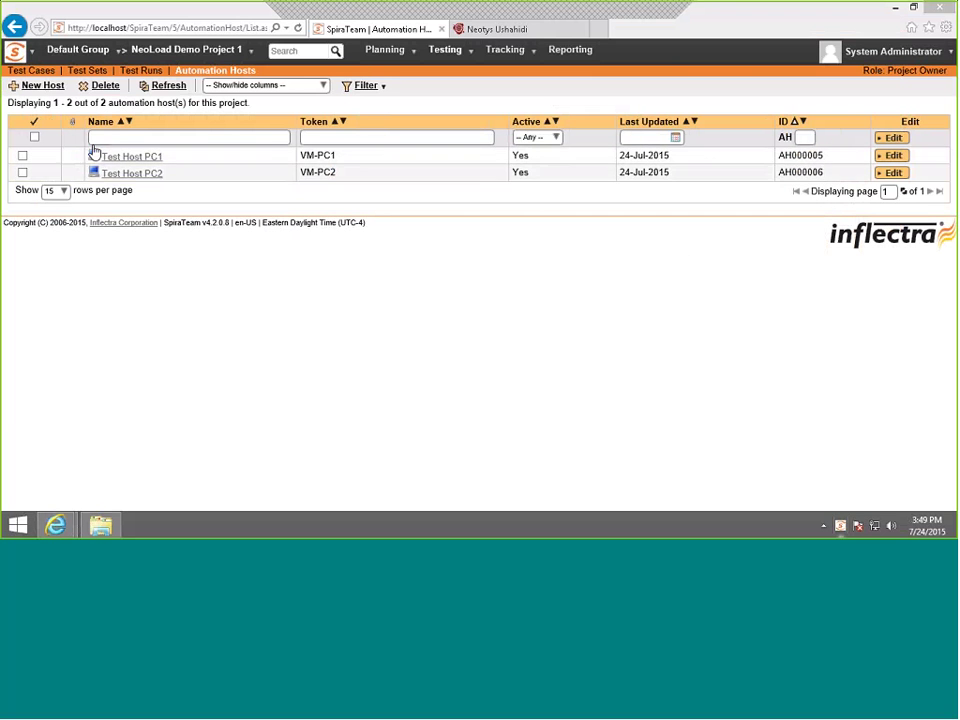
Open the Weather Load Test case from the project's test case list.
click(467, 62)
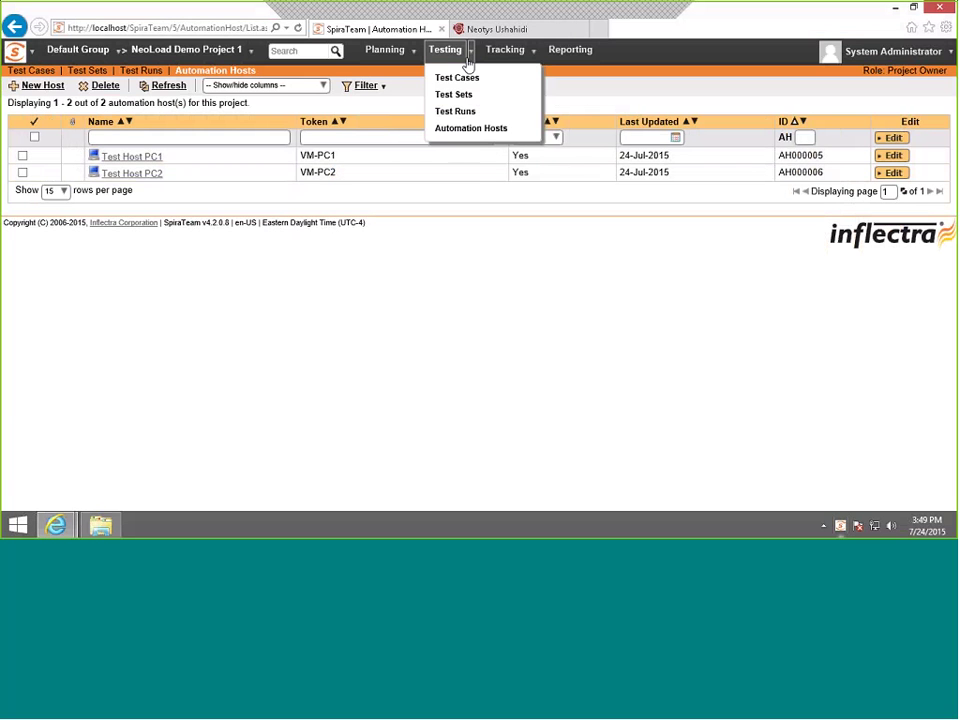
click(449, 80)
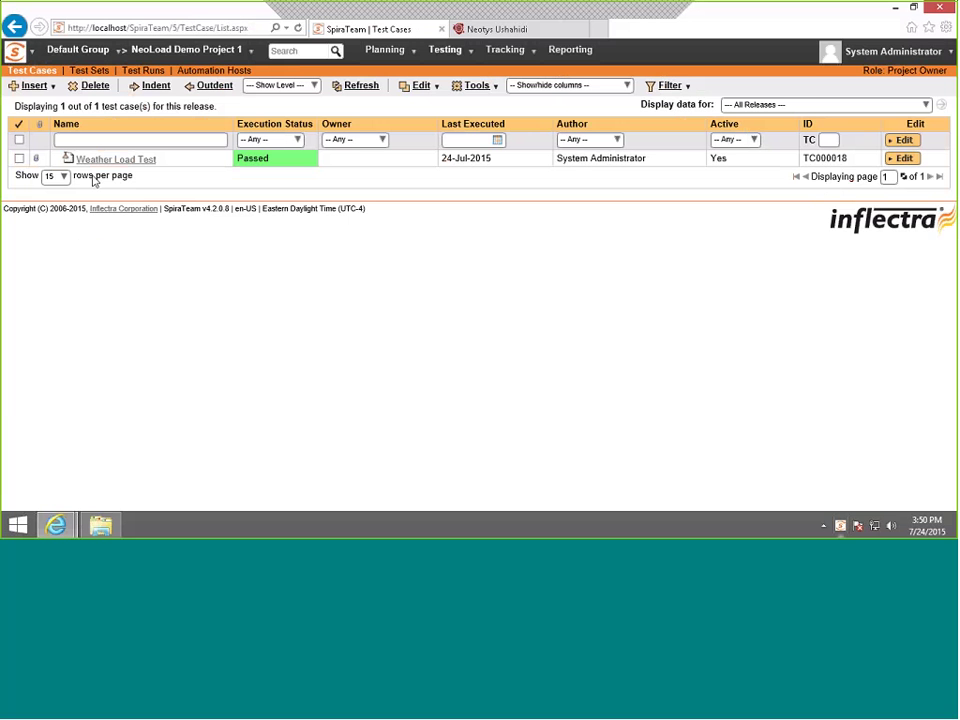
click(490, 29)
click(367, 30)
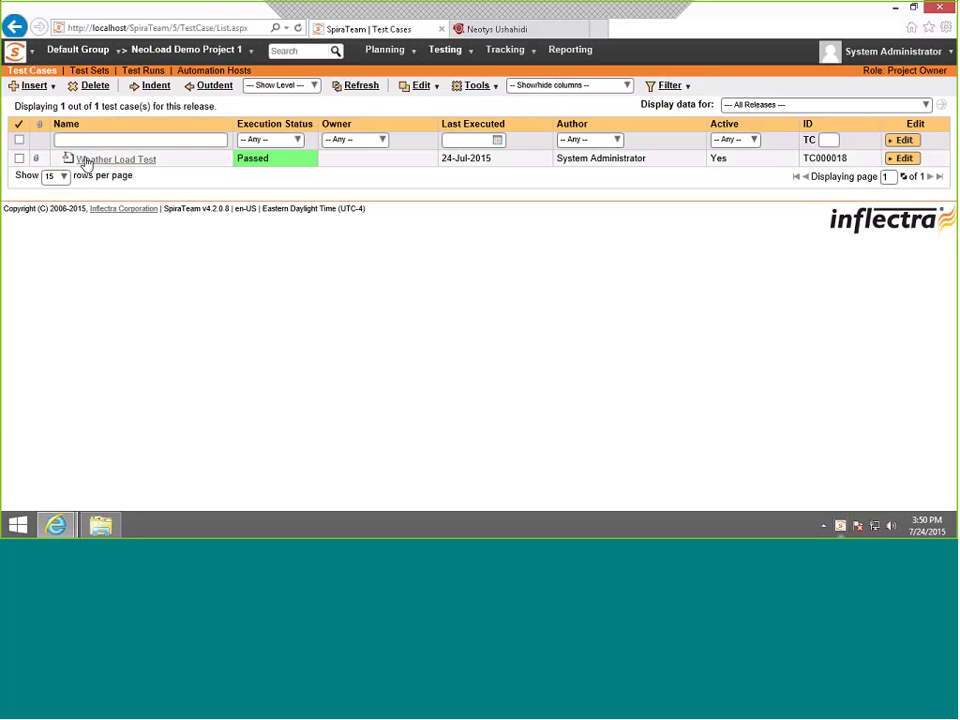
click(134, 164)
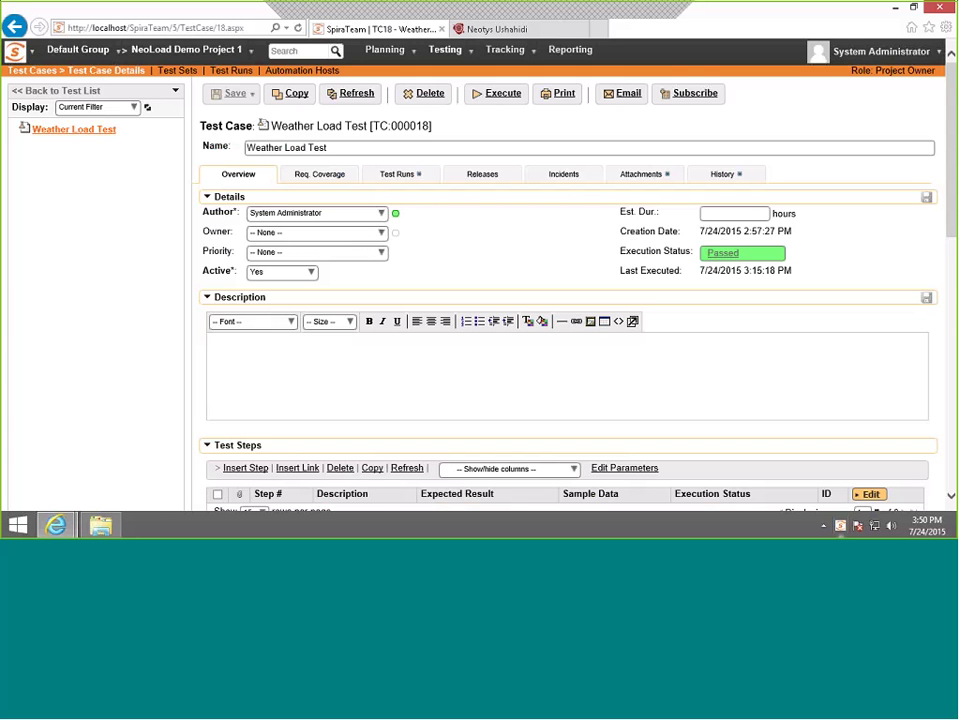
Collapse Description and Comments, set the automation engine to NeoLoad, and select the script path.
click(212, 297)
scroll(210, 300, down, 3)
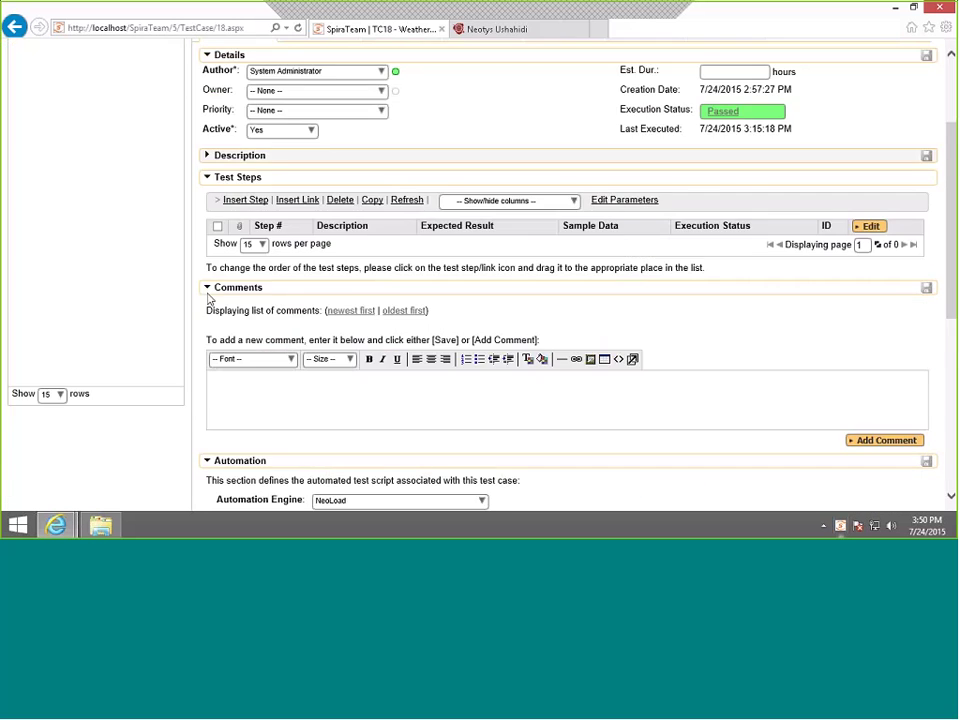
click(208, 288)
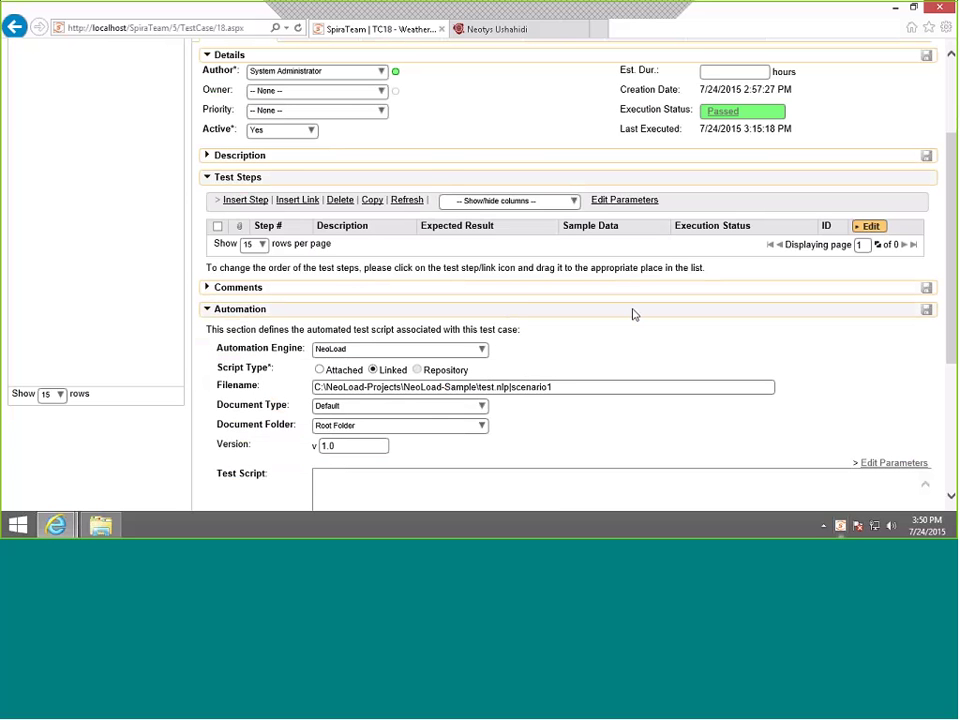
scroll(600, 330, down, 3)
click(481, 208)
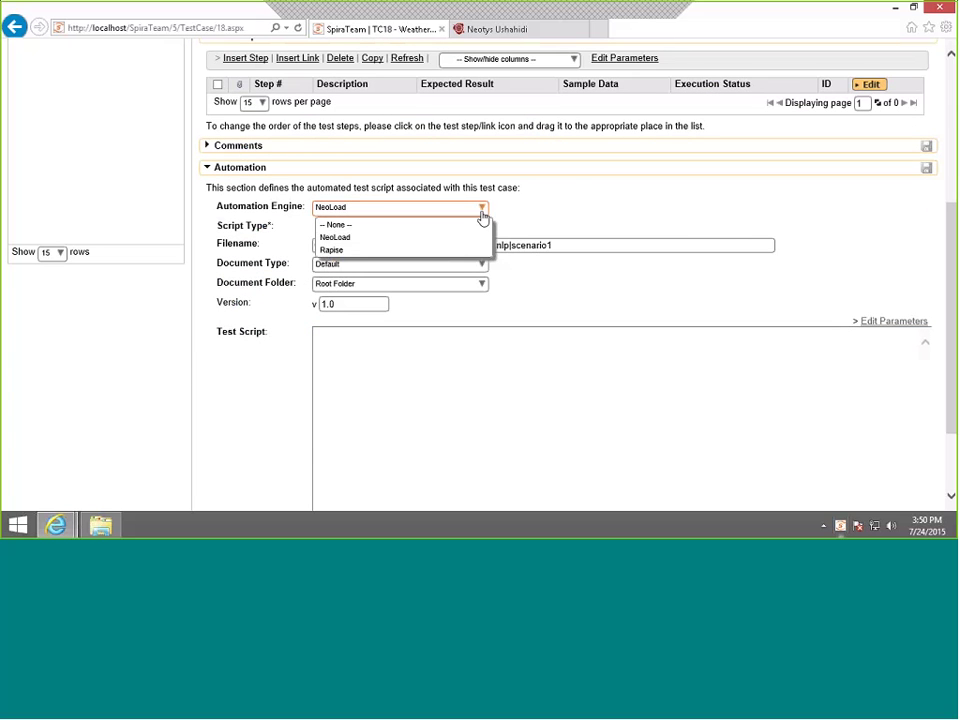
click(358, 239)
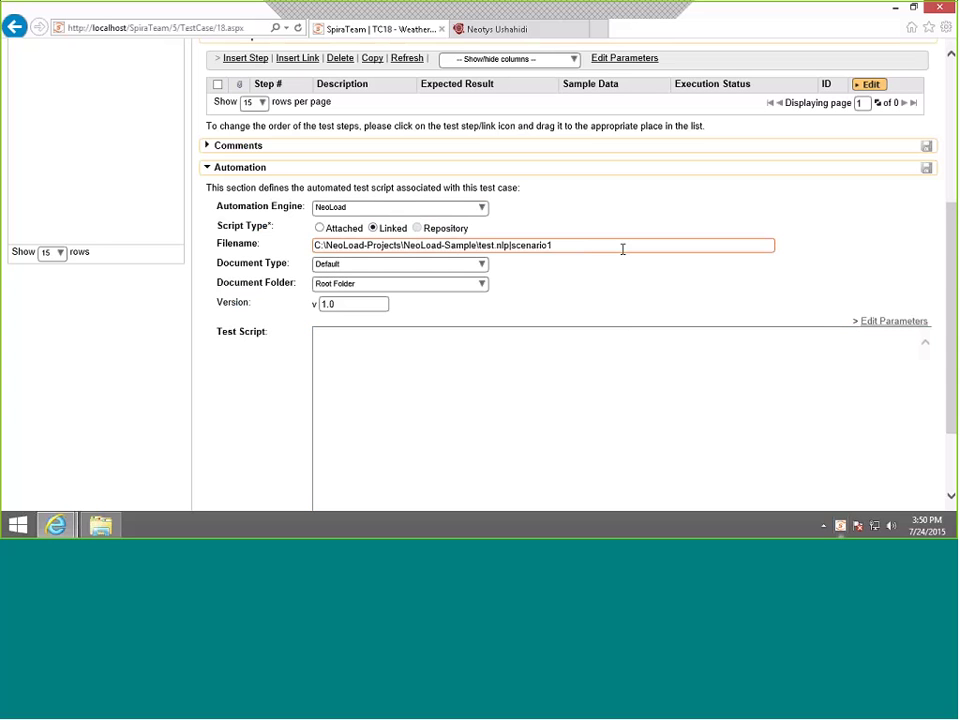
drag(510, 245, 256, 245)
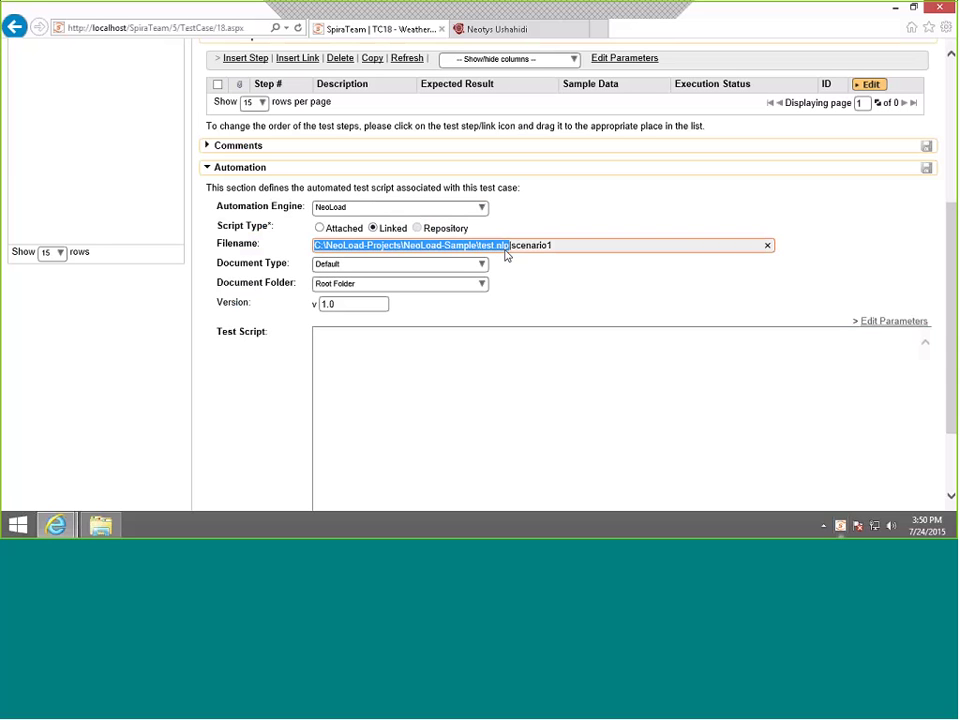
In File Explorer, browse to C:\NeoLoad-Projects\NeoLoad-Sample and select its full folder path.
click(101, 527)
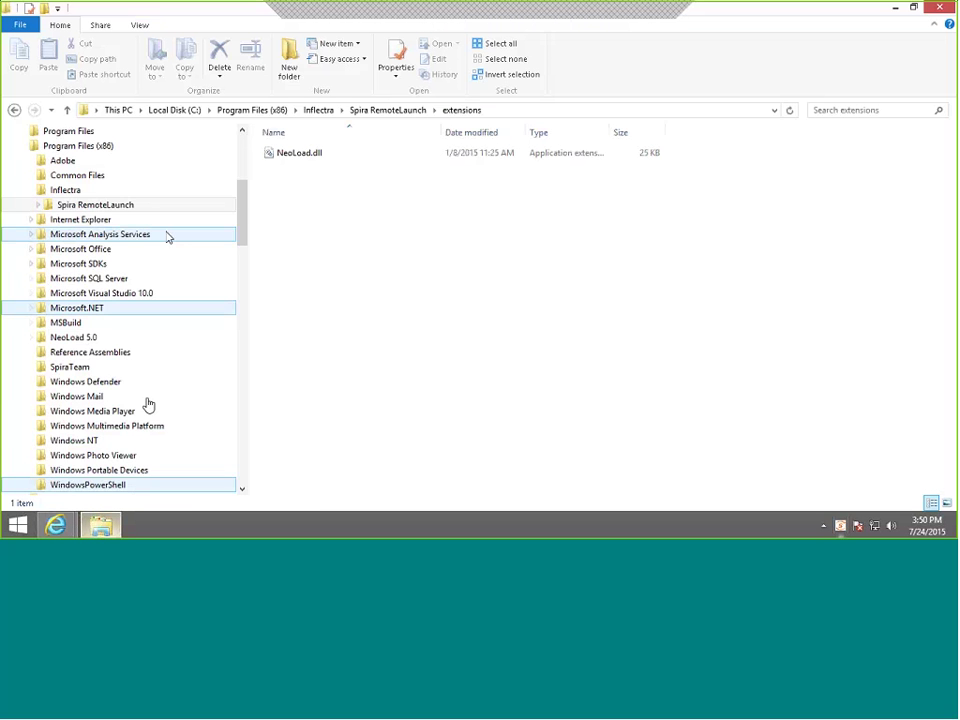
click(25, 147)
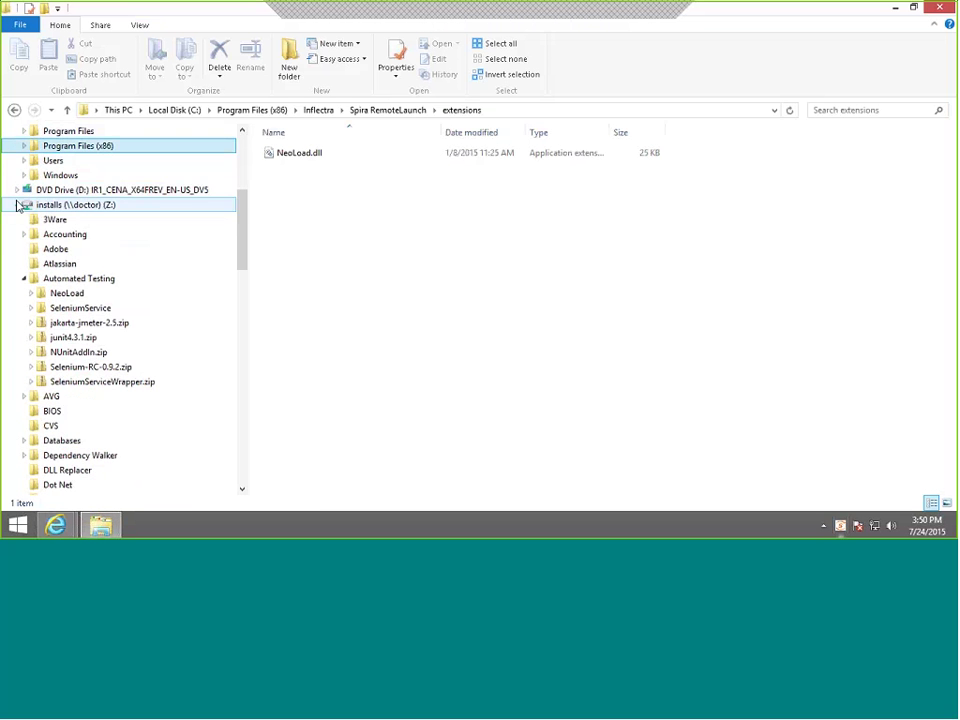
click(16, 204)
click(47, 316)
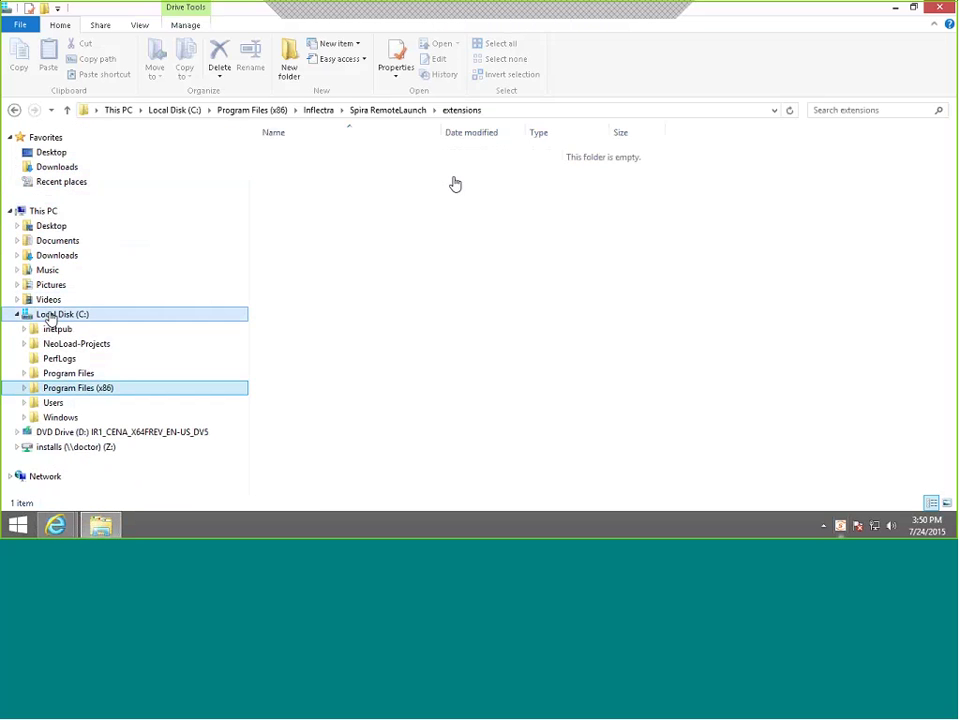
double_click(311, 170)
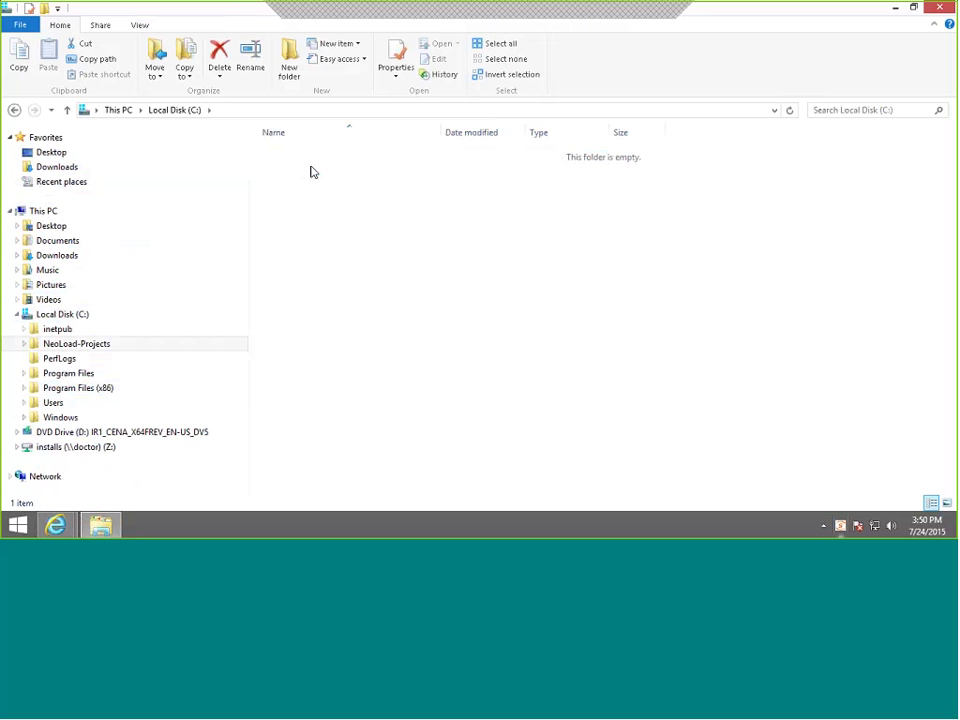
double_click(311, 157)
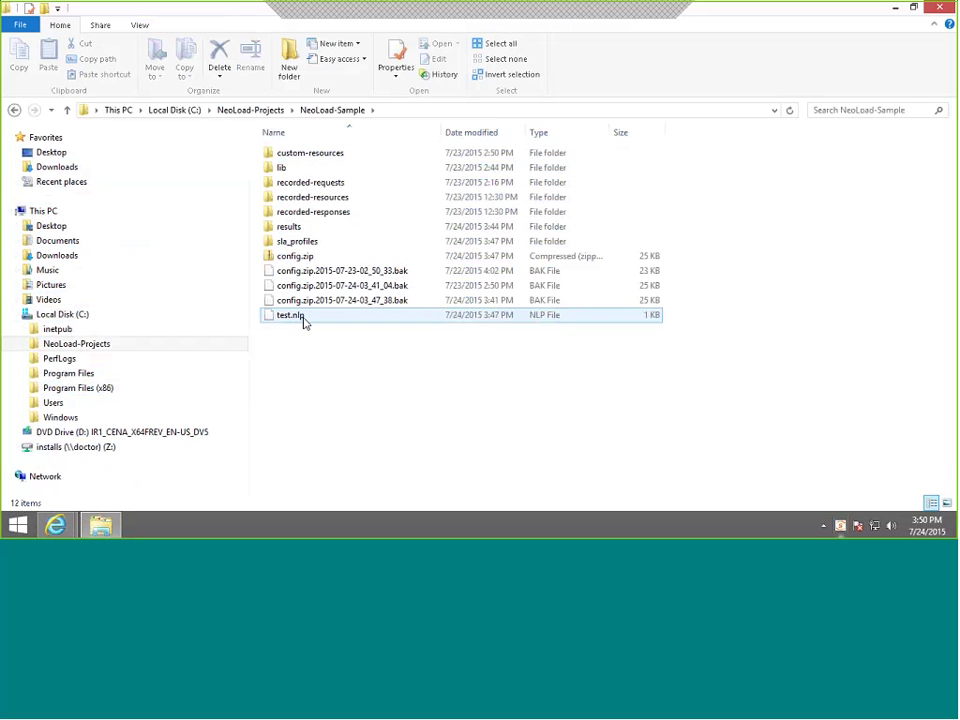
click(448, 113)
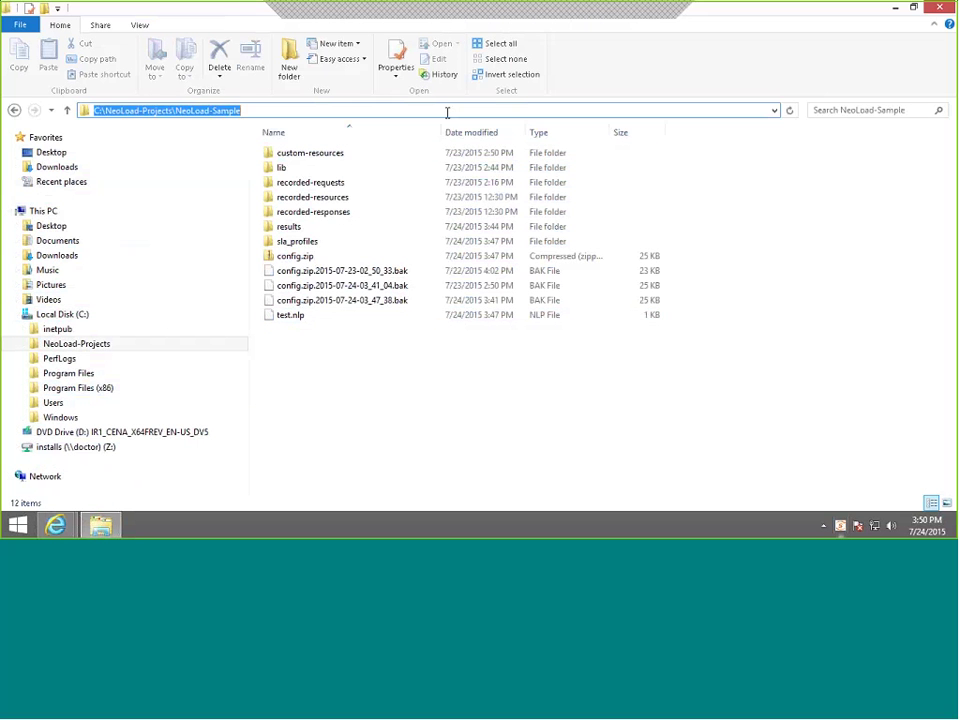
drag(448, 113, 205, 110)
key(ctrl+a)
Back in the Weather Load Test case, select 'scenario1' at the end of the script filename.
mouse_move(55, 525)
click(73, 457)
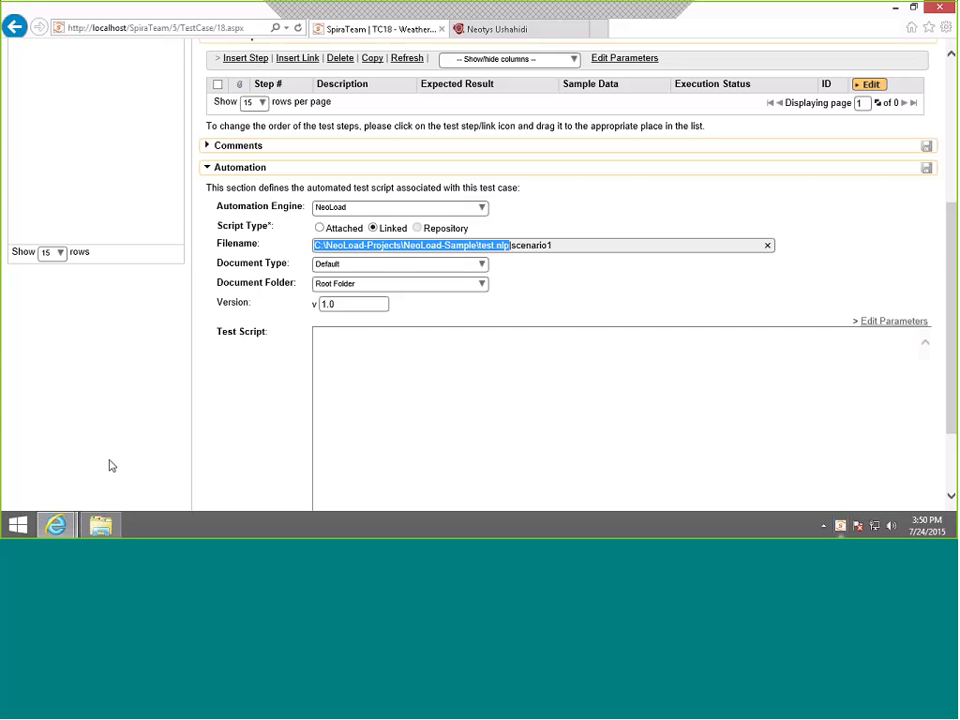
click(514, 245)
key(Left)
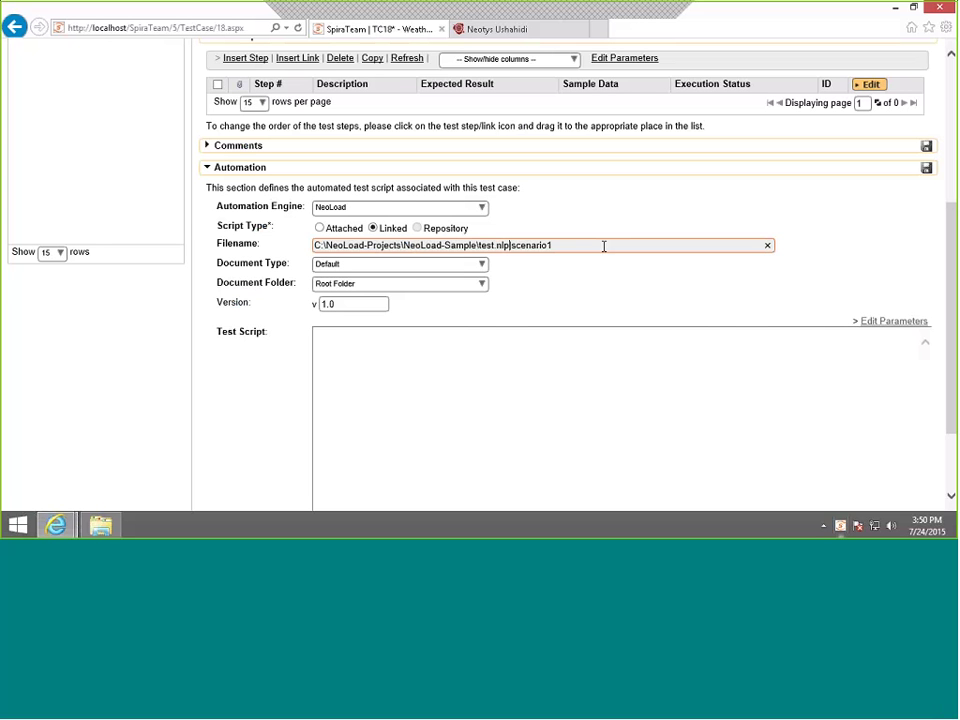
key(Left)
key(Left)
key(shift+Right)
key(shift+End)
scroll(806, 261, up, 5)
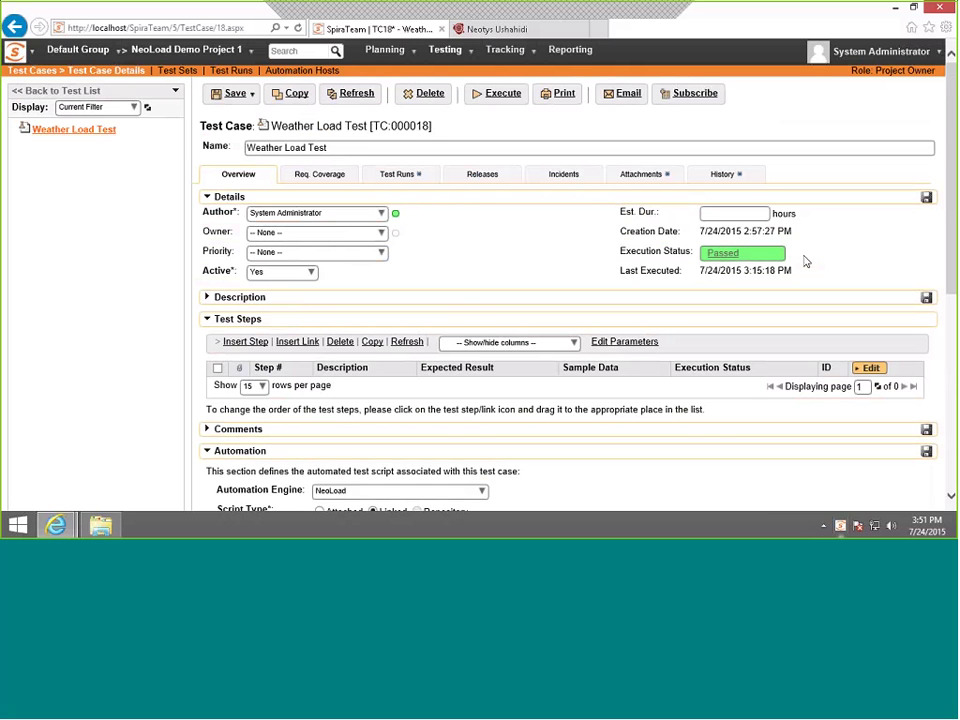
mouse_move(447, 52)
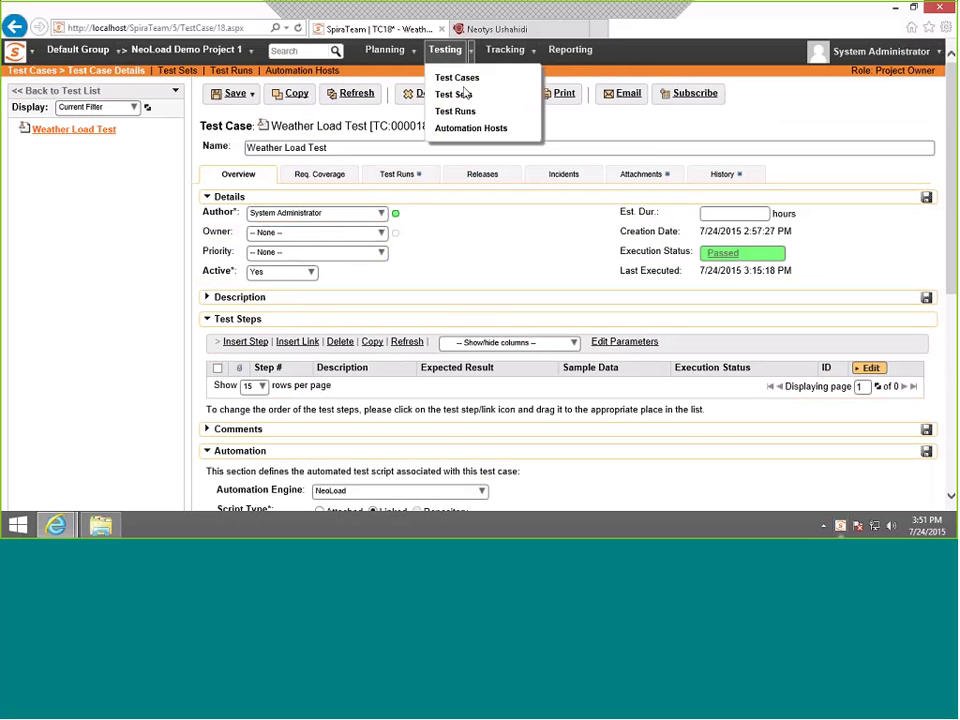
Go to Test Sets, discard the unsaved test case changes, and open the Load Testing set.
click(462, 95)
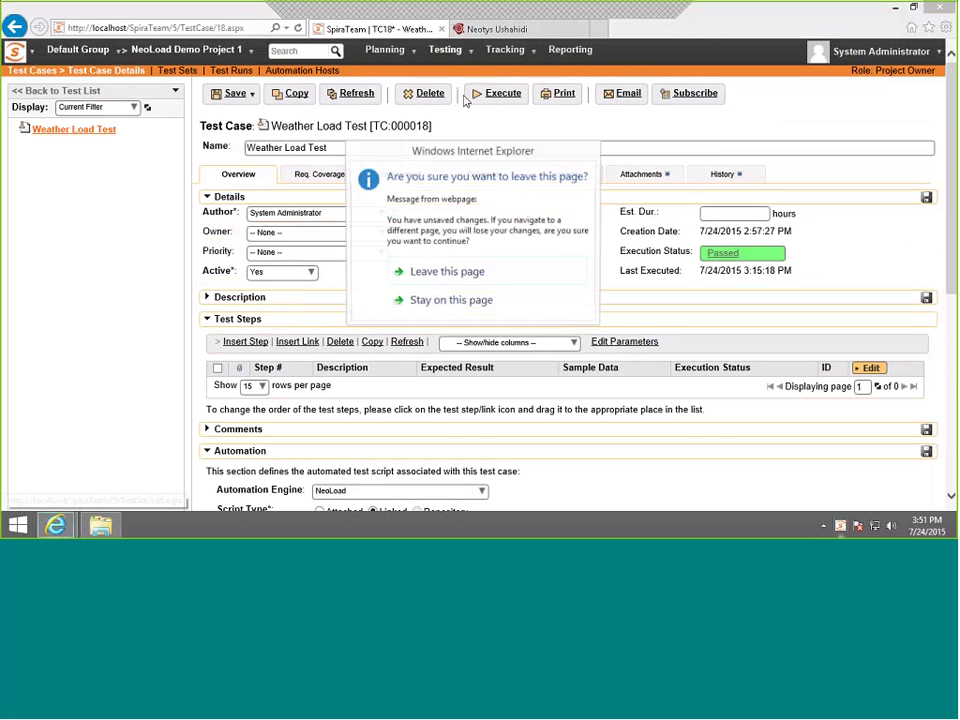
click(446, 272)
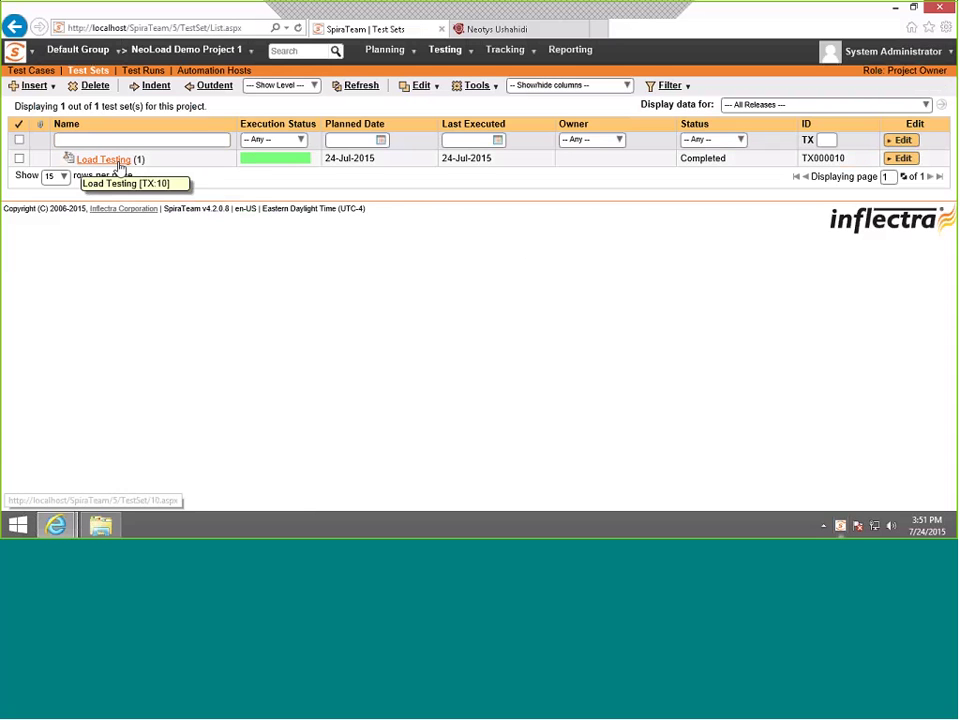
click(119, 164)
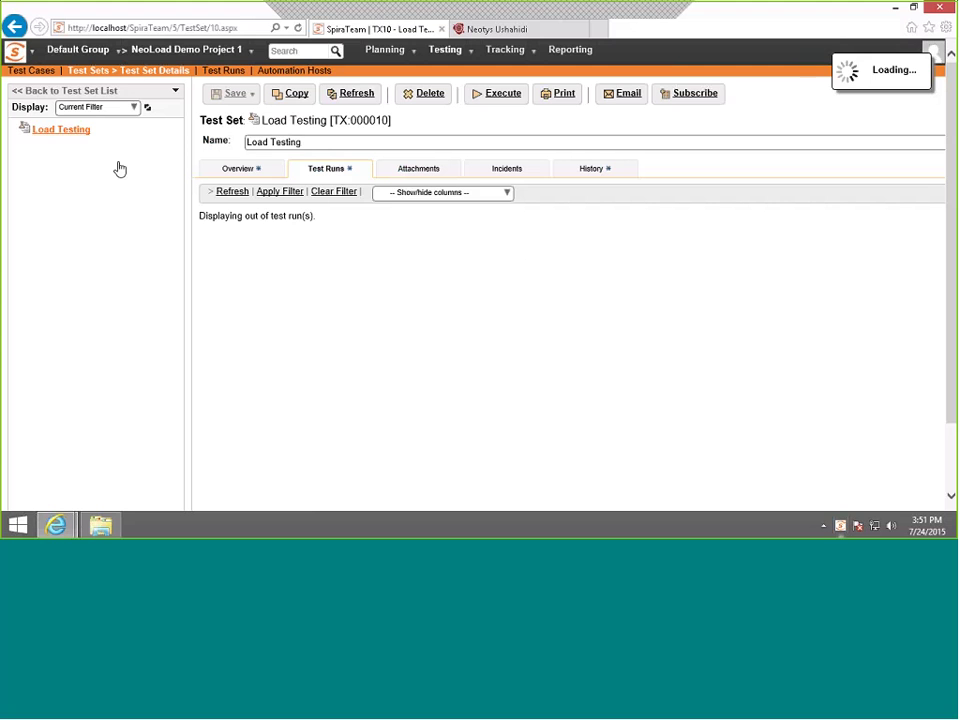
Show the Load Testing overview and tick Weather Load Test in the Add Tests dialog.
click(238, 170)
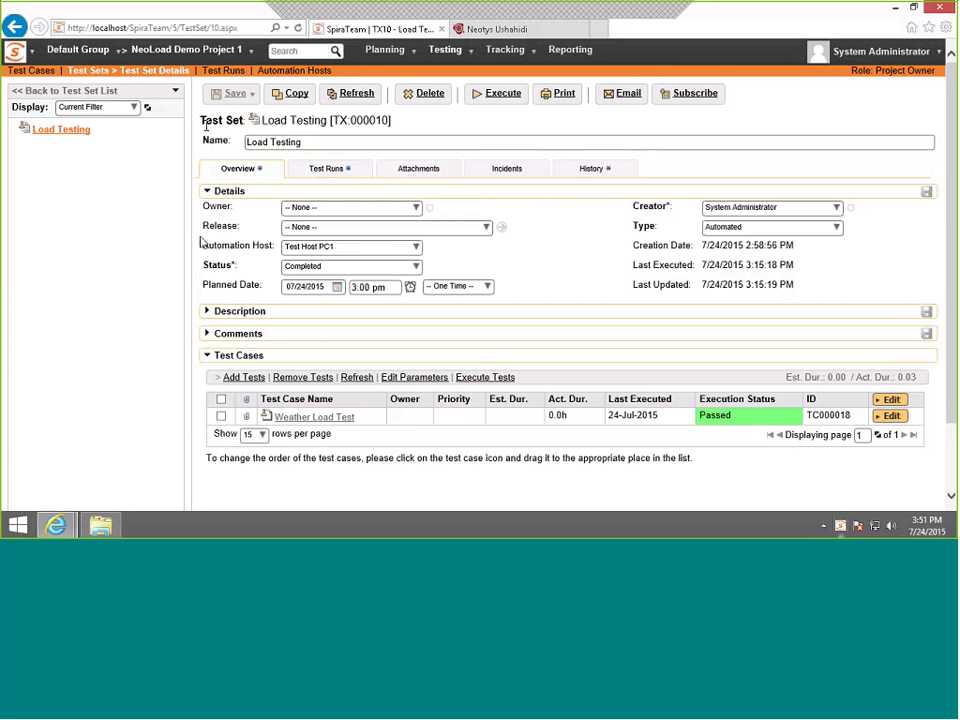
click(249, 378)
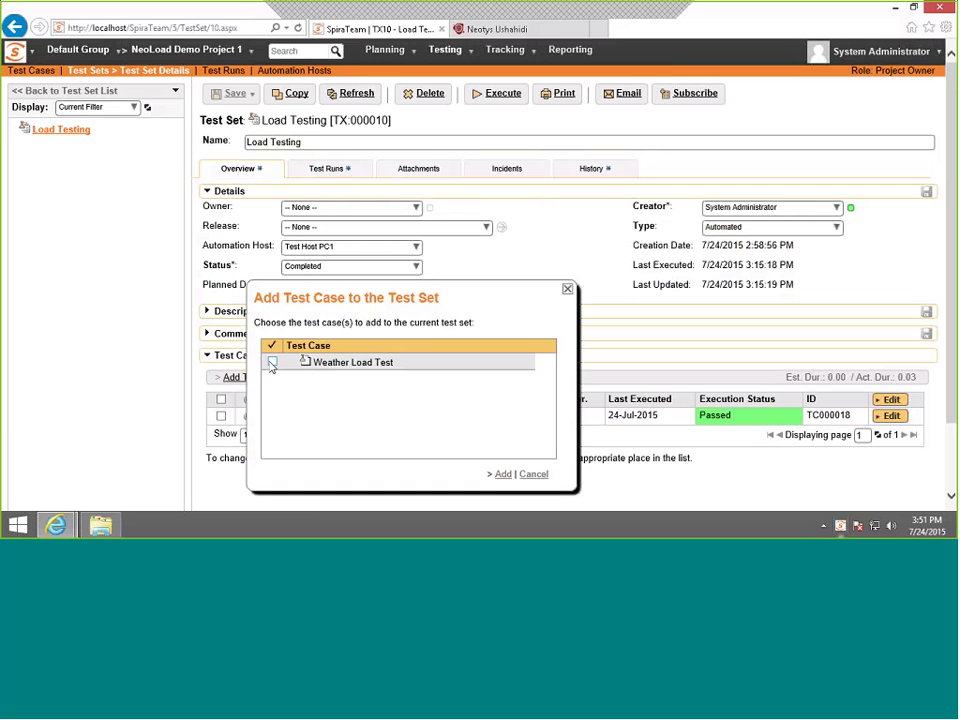
click(272, 364)
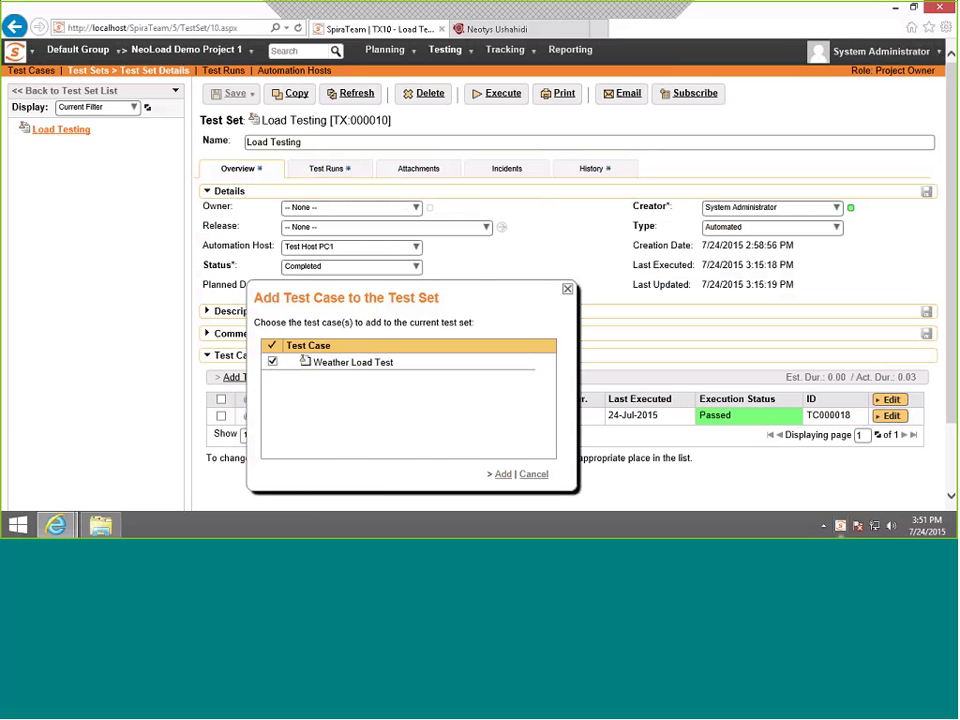
click(502, 474)
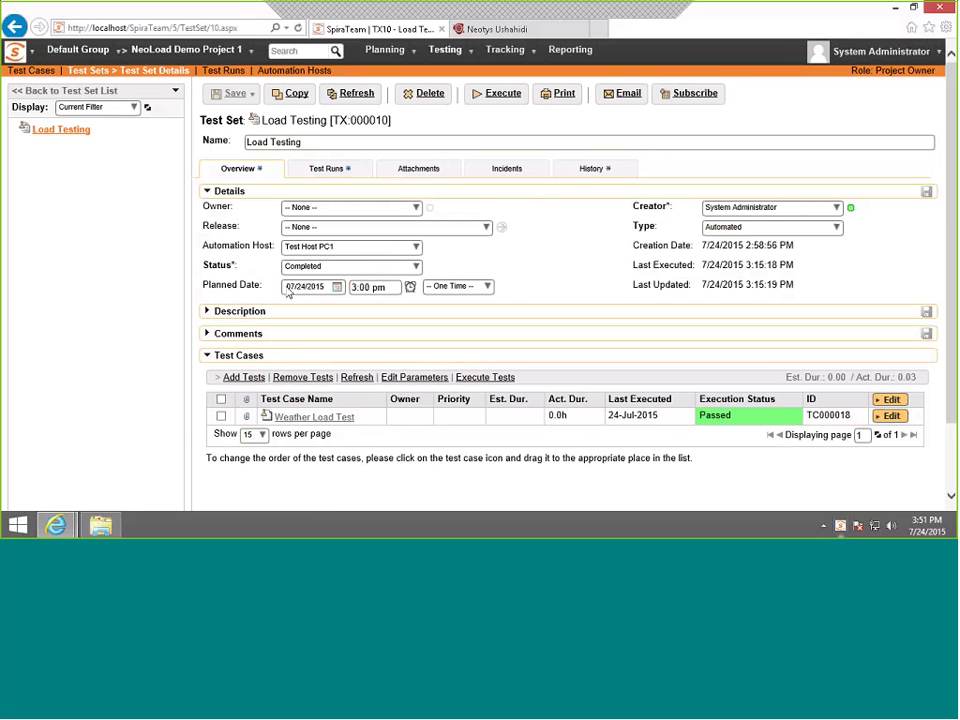
Set Load Testing to Not Started on Test Host PC1, planned 07/24/2015 3:30 pm, and save.
click(415, 248)
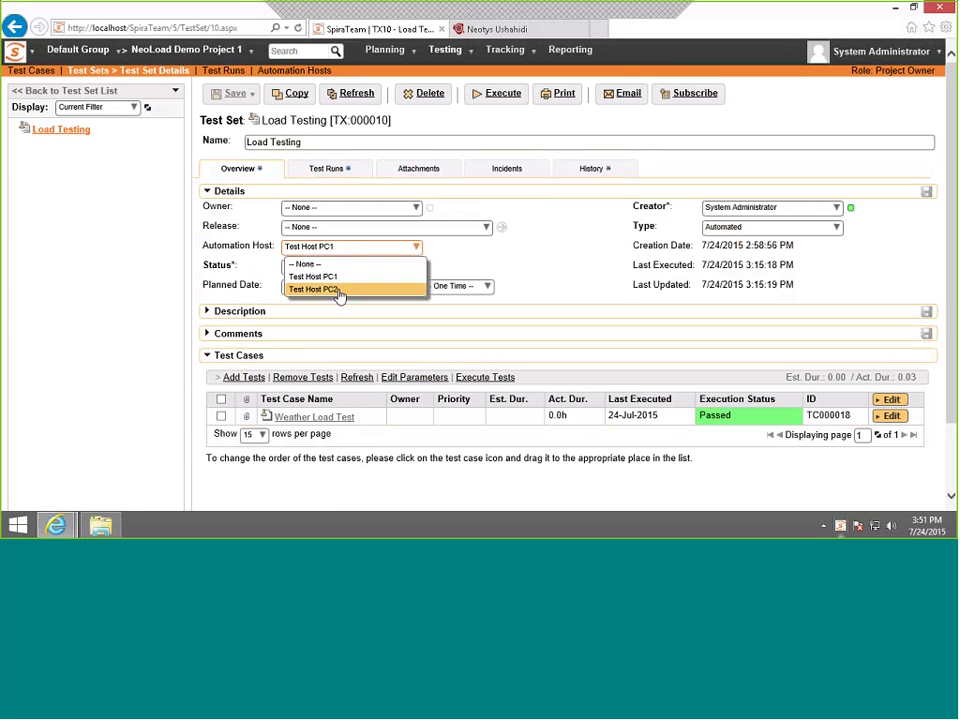
click(450, 251)
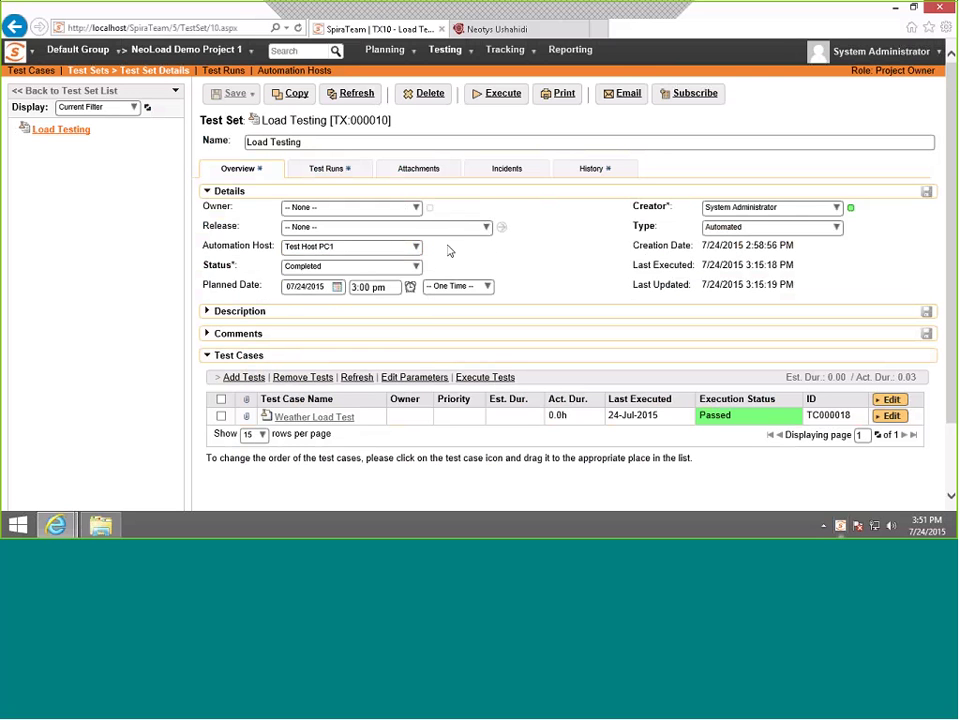
click(416, 267)
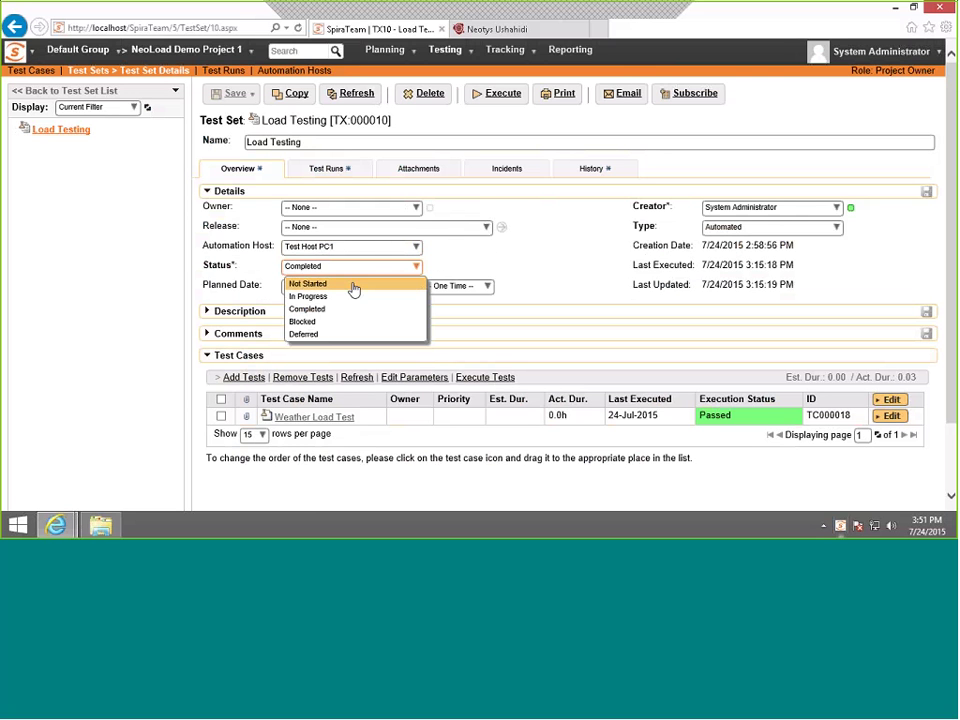
click(352, 288)
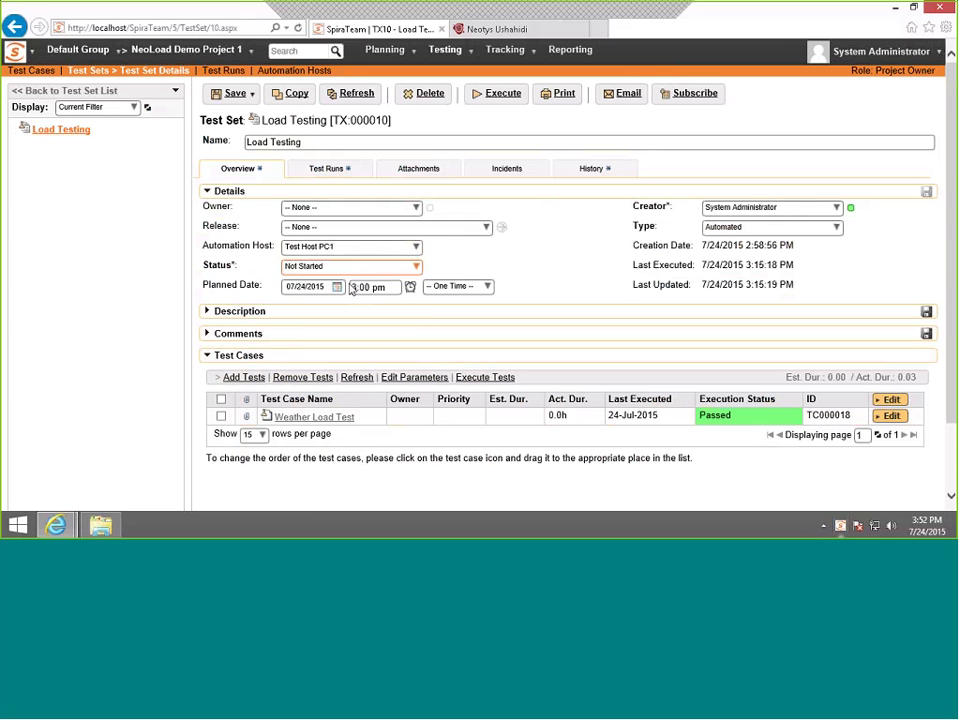
click(313, 286)
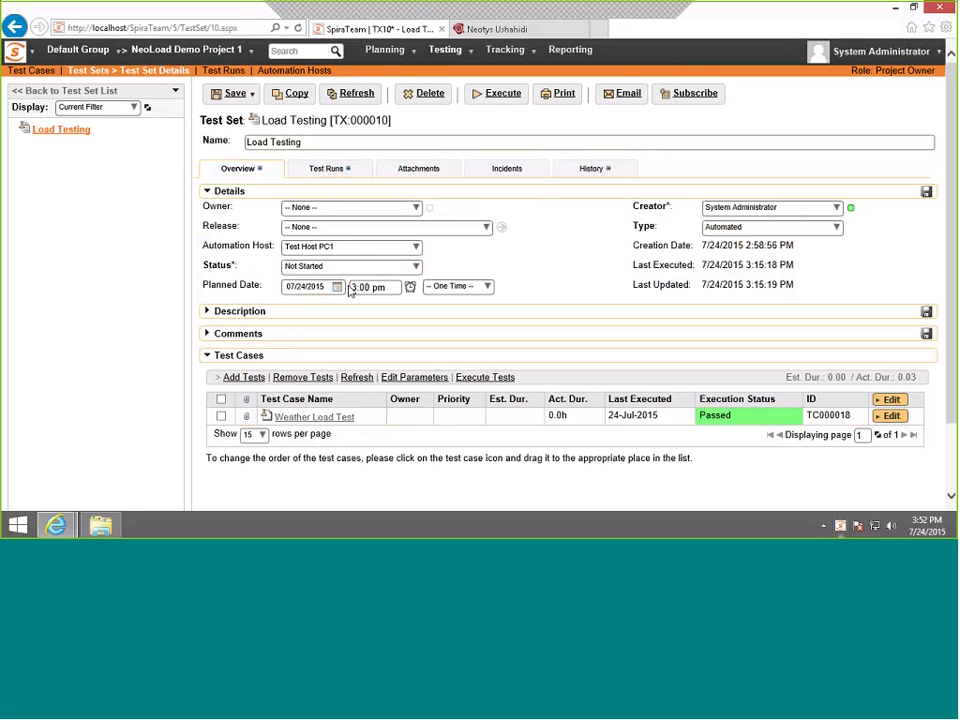
click(401, 288)
click(430, 264)
click(409, 287)
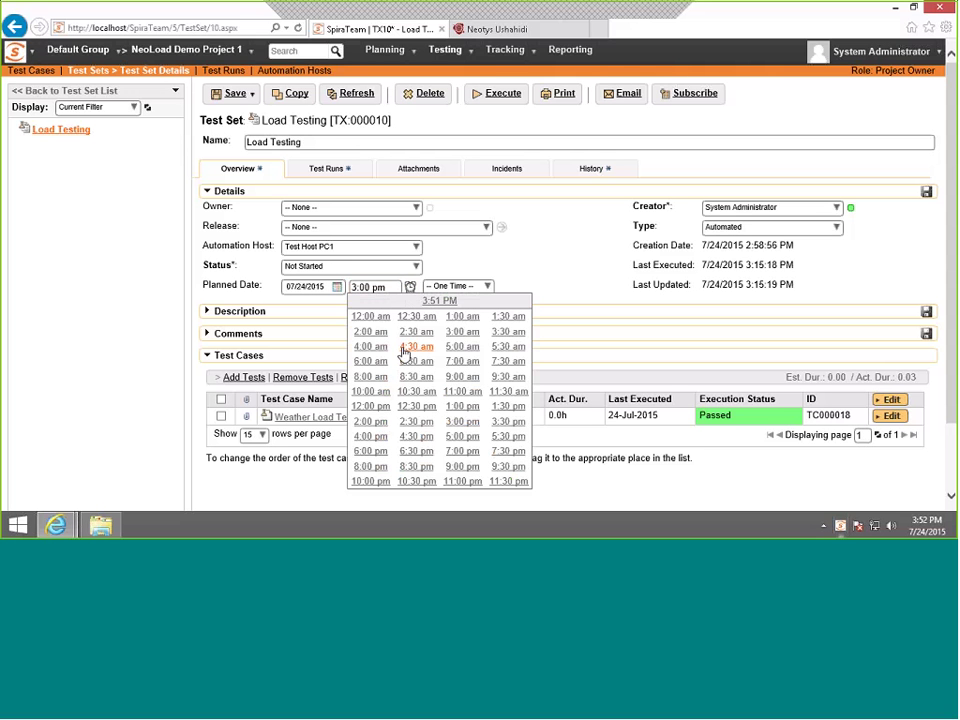
click(509, 422)
click(374, 290)
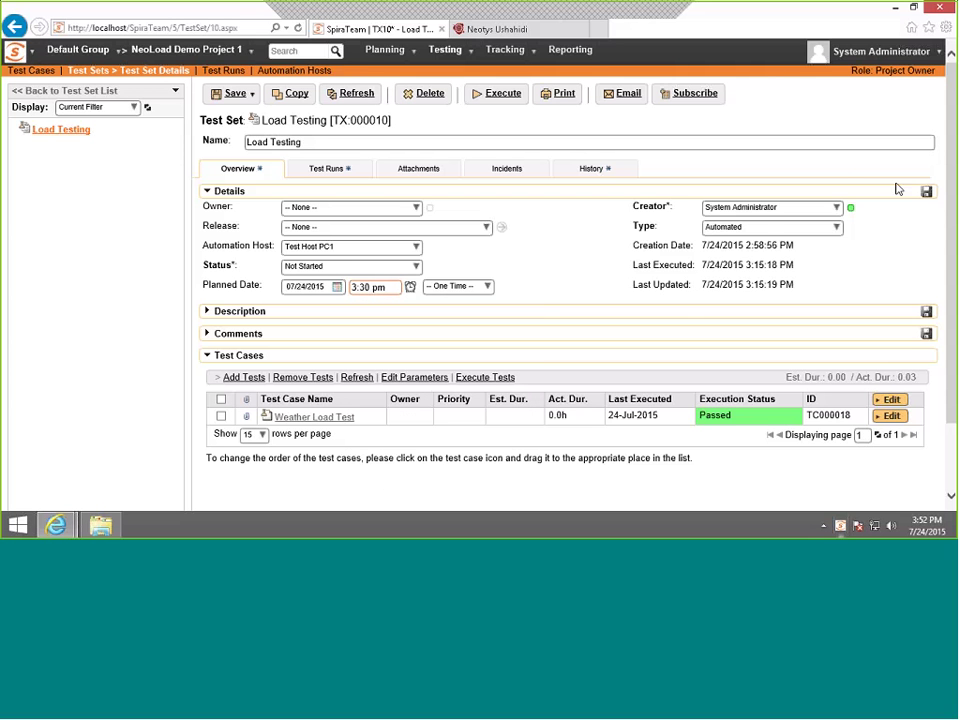
click(927, 192)
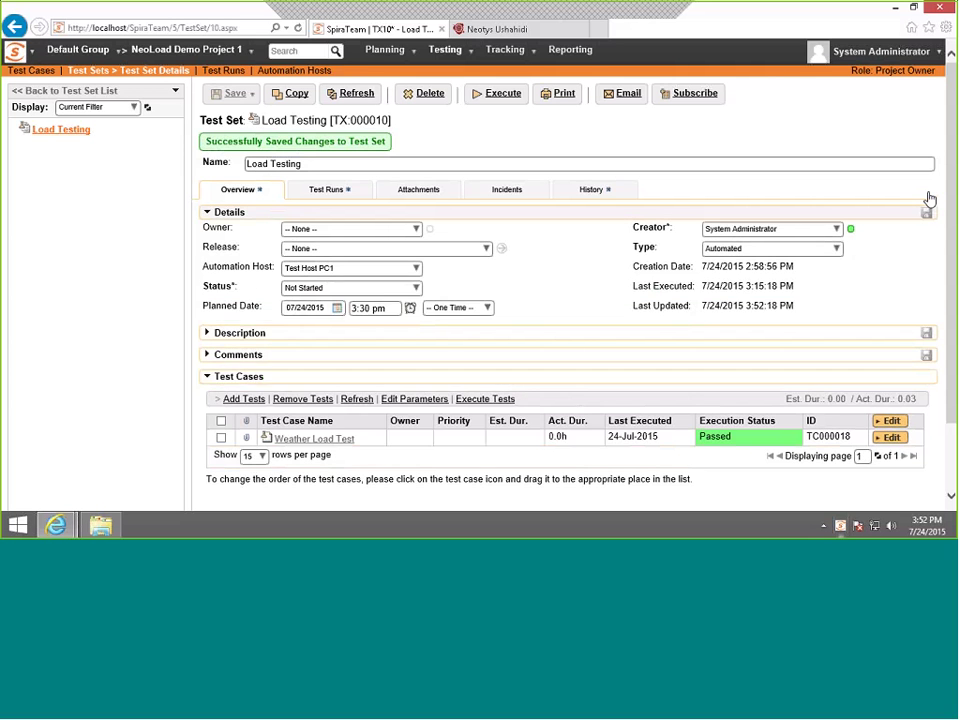
Force RemoteLaunch to poll now for scheduled test sets from its status window.
double_click(840, 525)
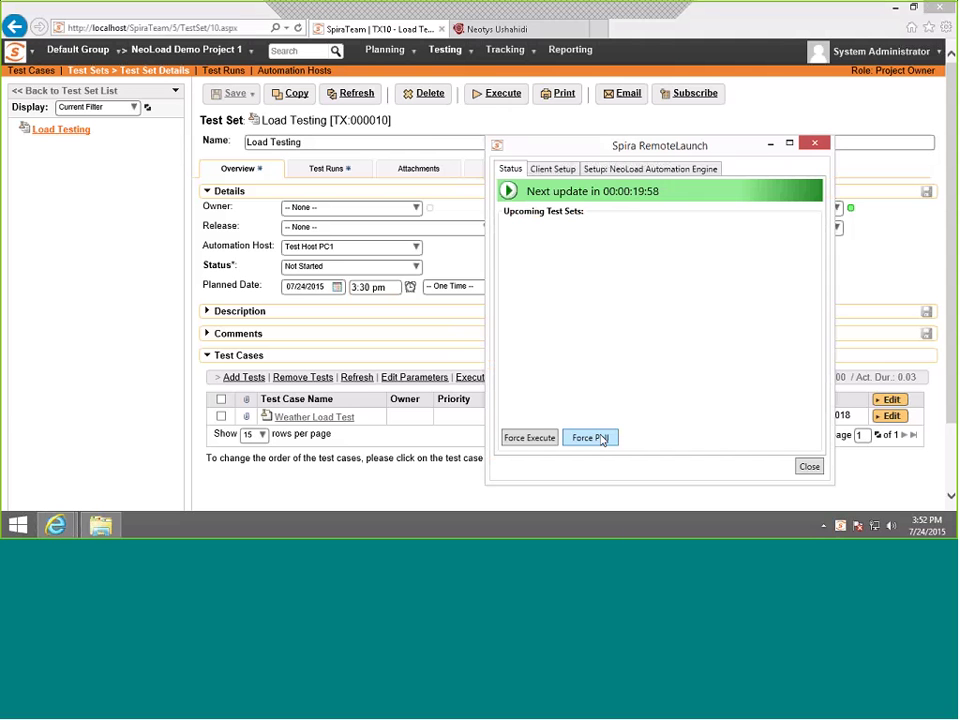
click(603, 440)
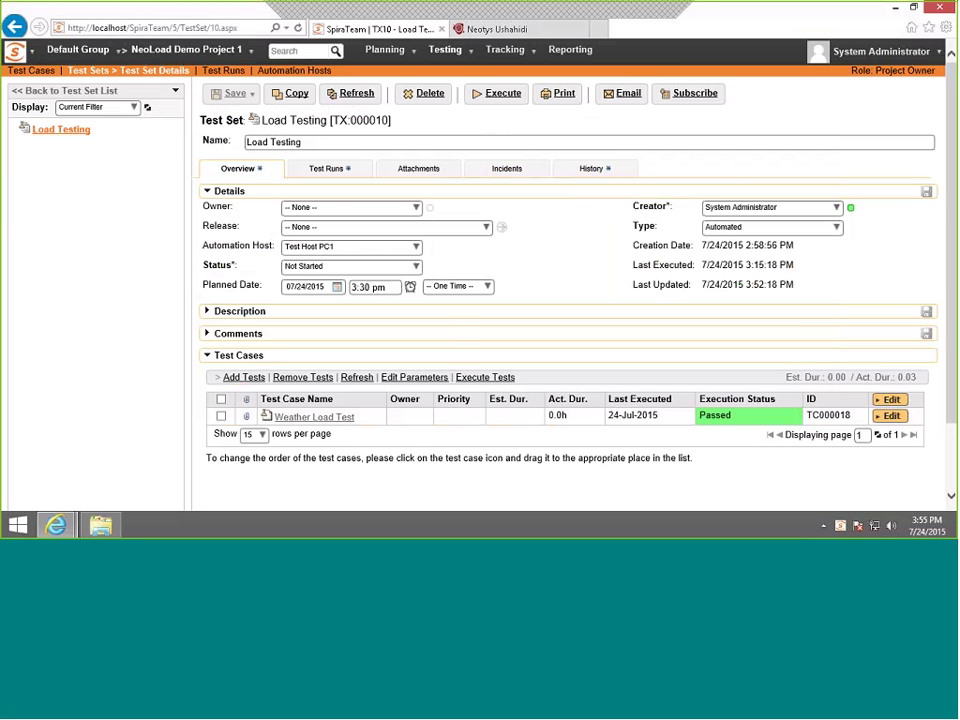
Refresh the test set and its test cases until Test Runs shows the fourth, failed Weather Load Test run.
click(469, 50)
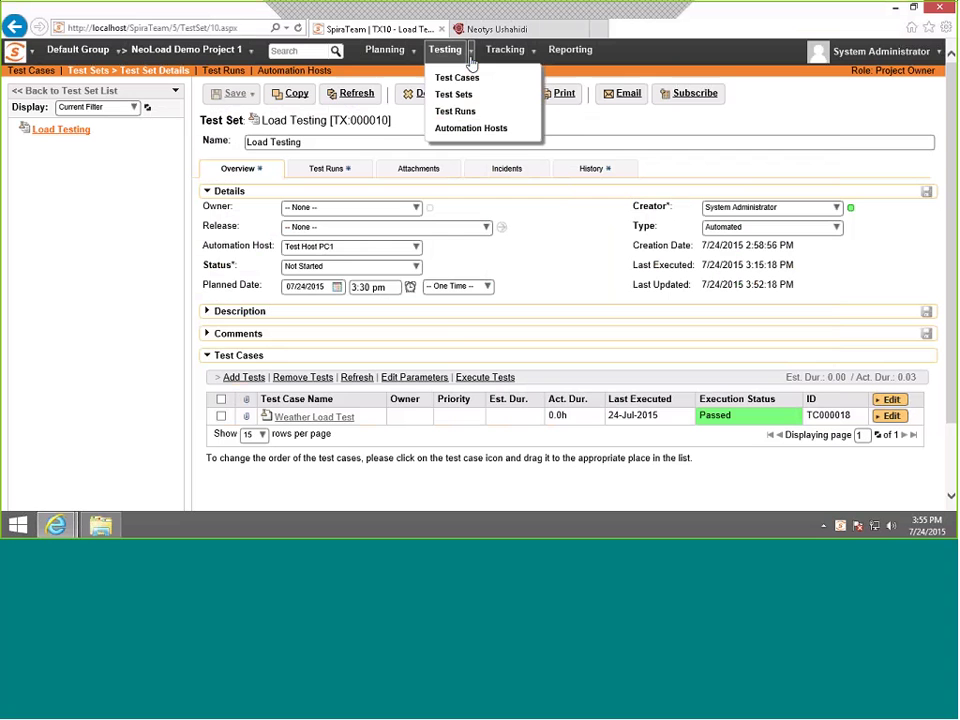
click(350, 95)
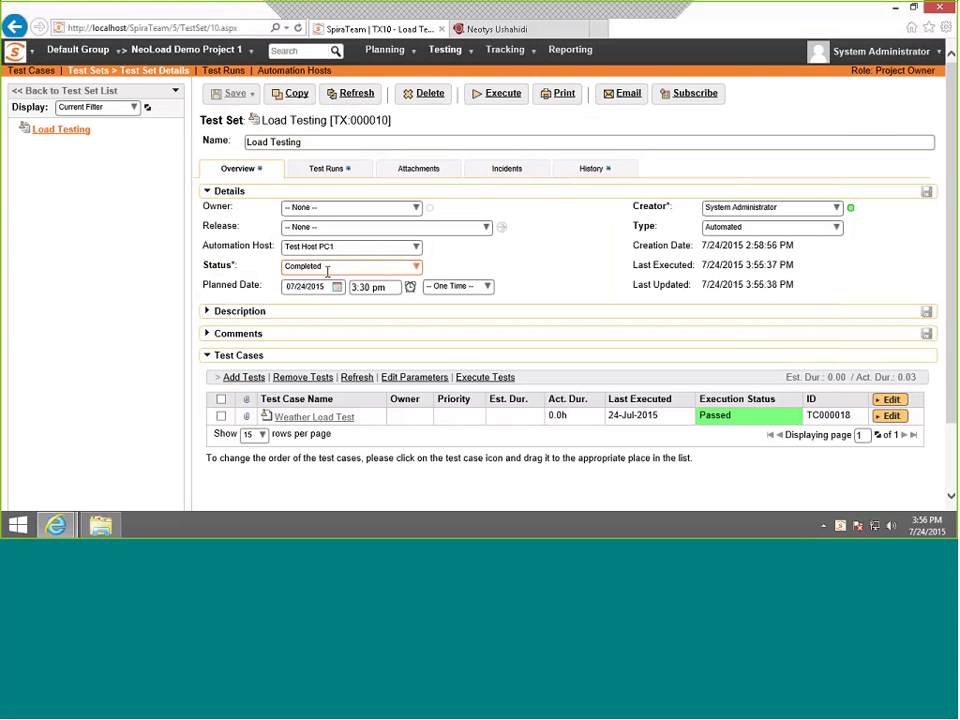
click(333, 170)
click(230, 192)
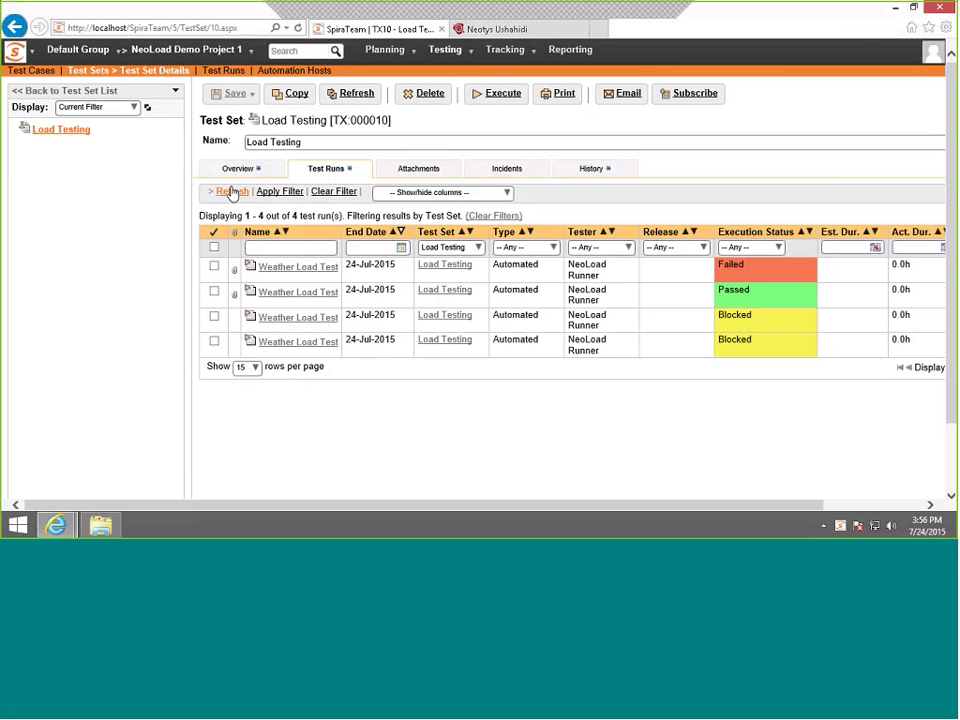
click(232, 174)
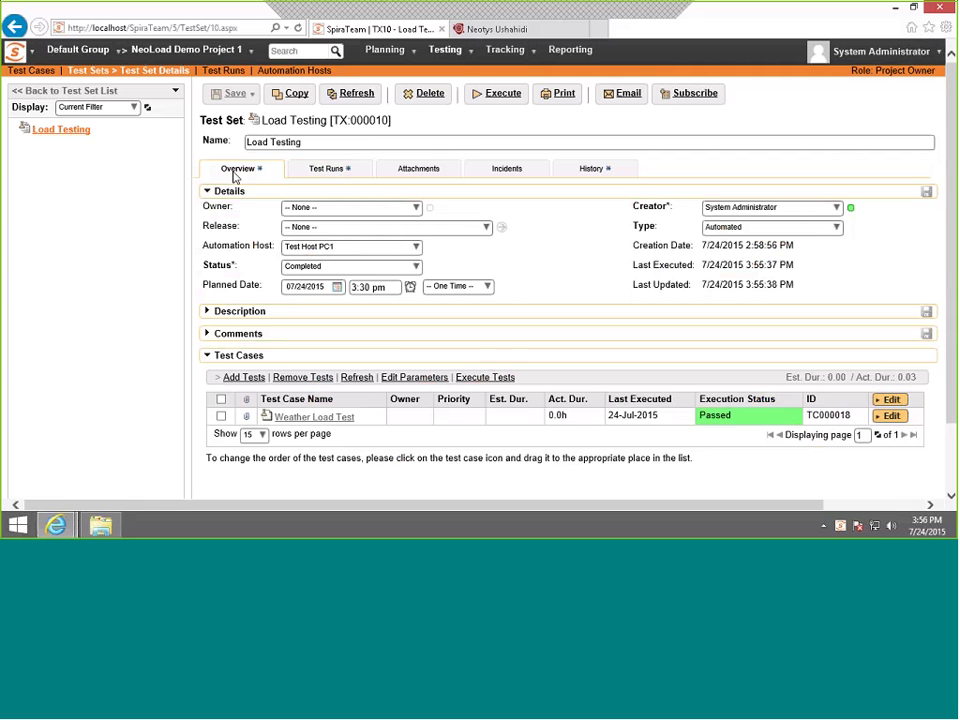
click(364, 99)
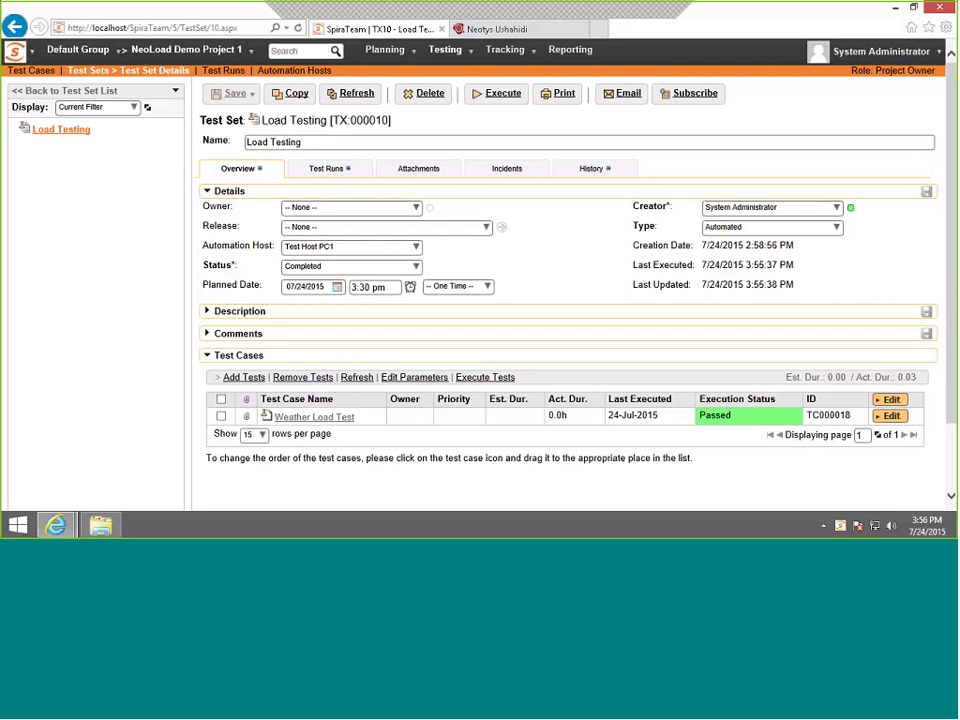
click(358, 378)
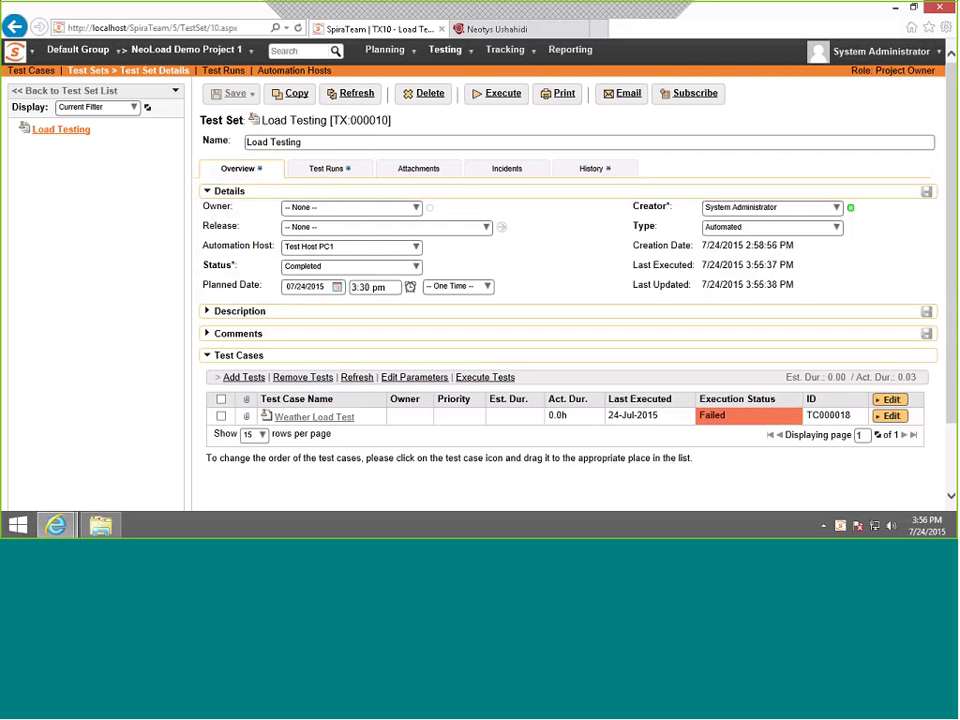
click(307, 176)
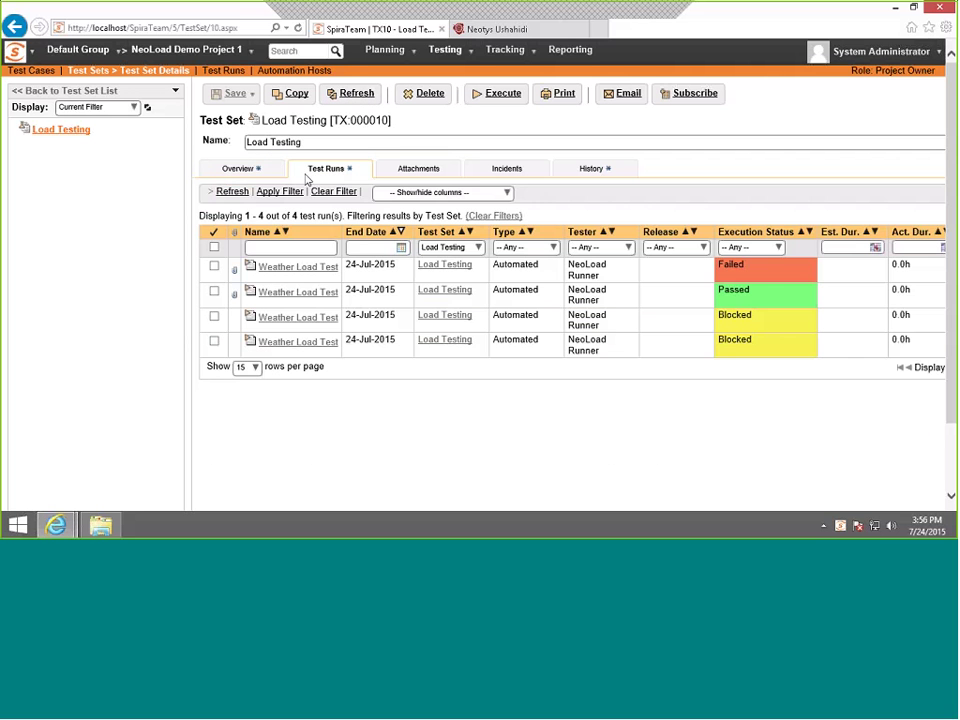
click(246, 168)
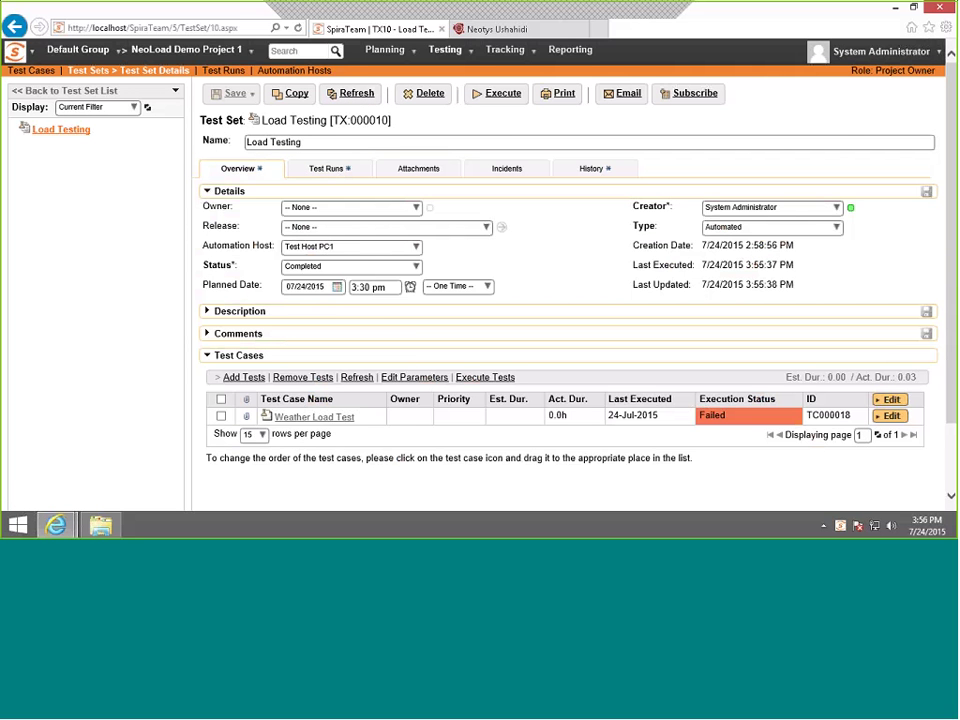
click(326, 168)
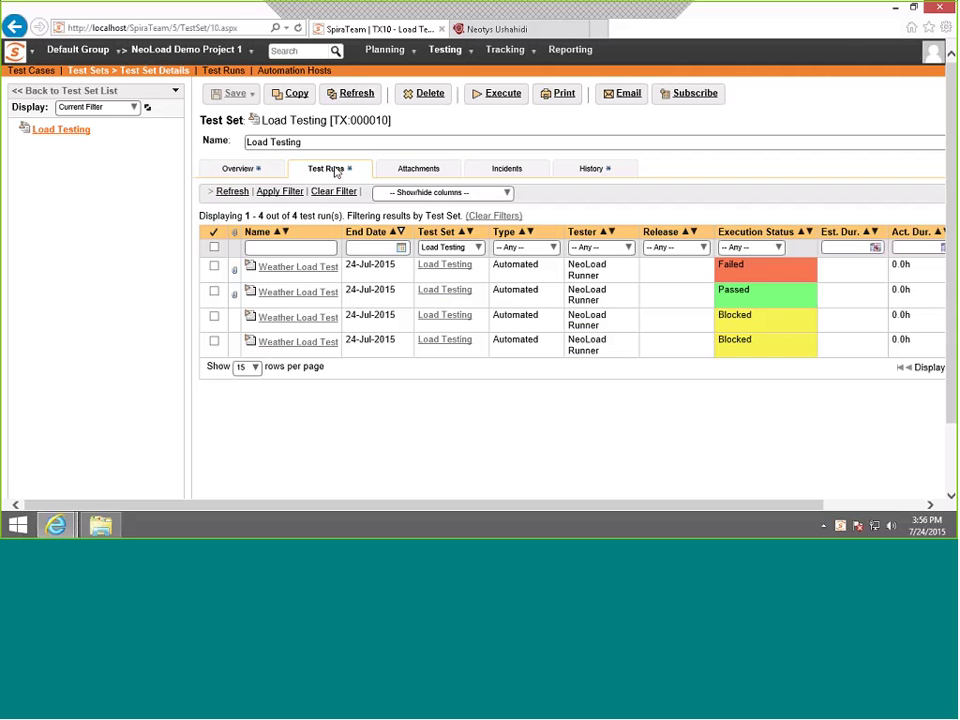
Open run TR:000024, dismiss the e-mail password prompt, and review avg_pageresponsetime and avg_reqresponsetime results.
click(298, 268)
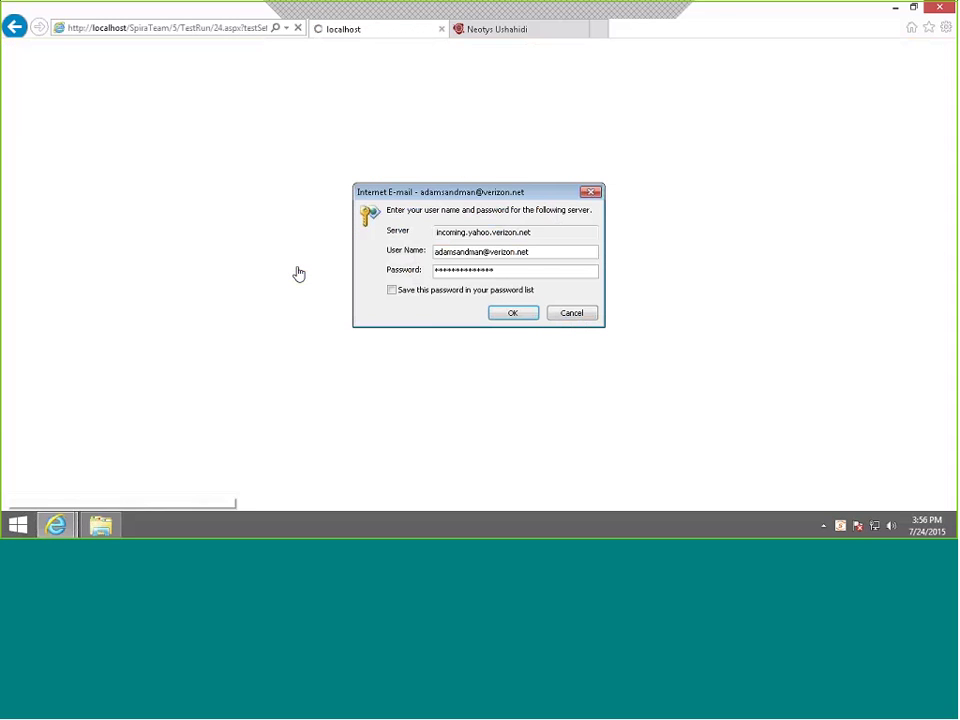
click(591, 191)
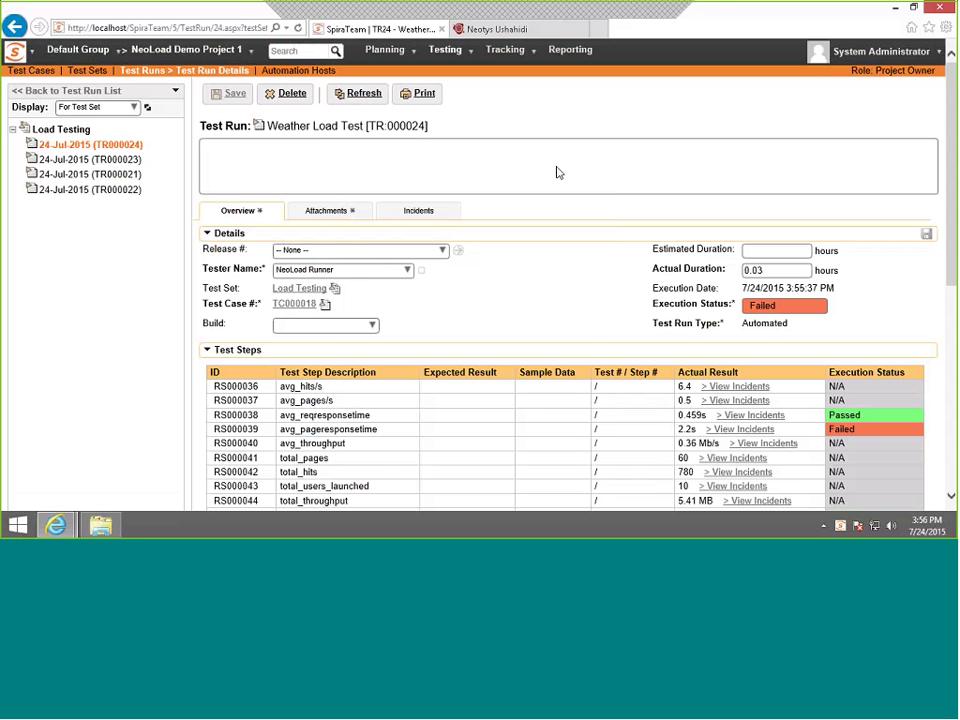
scroll(558, 173, down, 3)
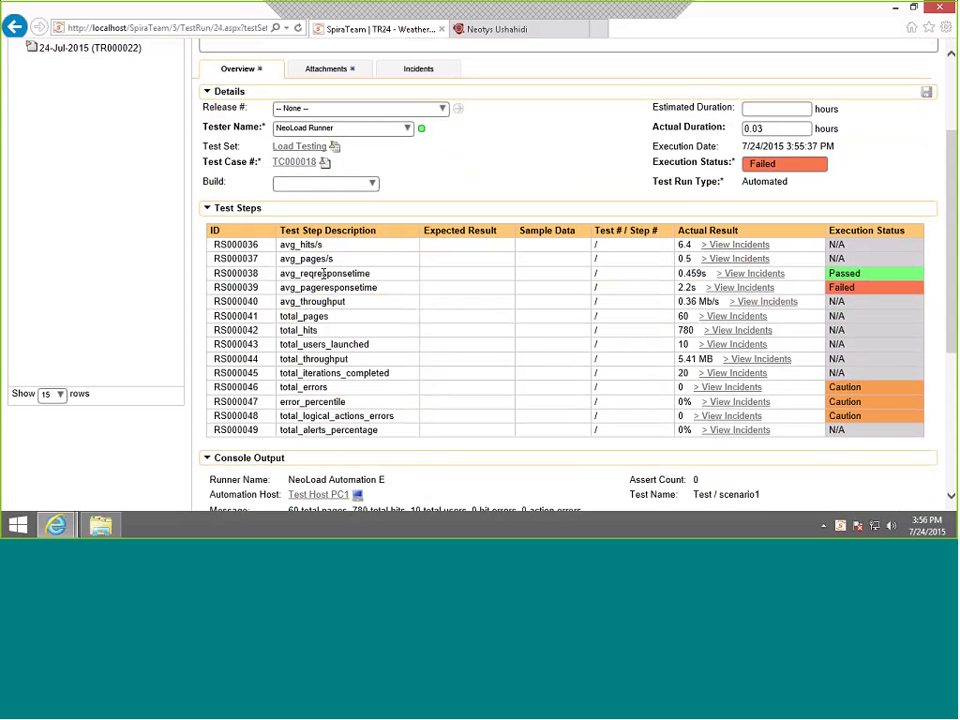
double_click(365, 277)
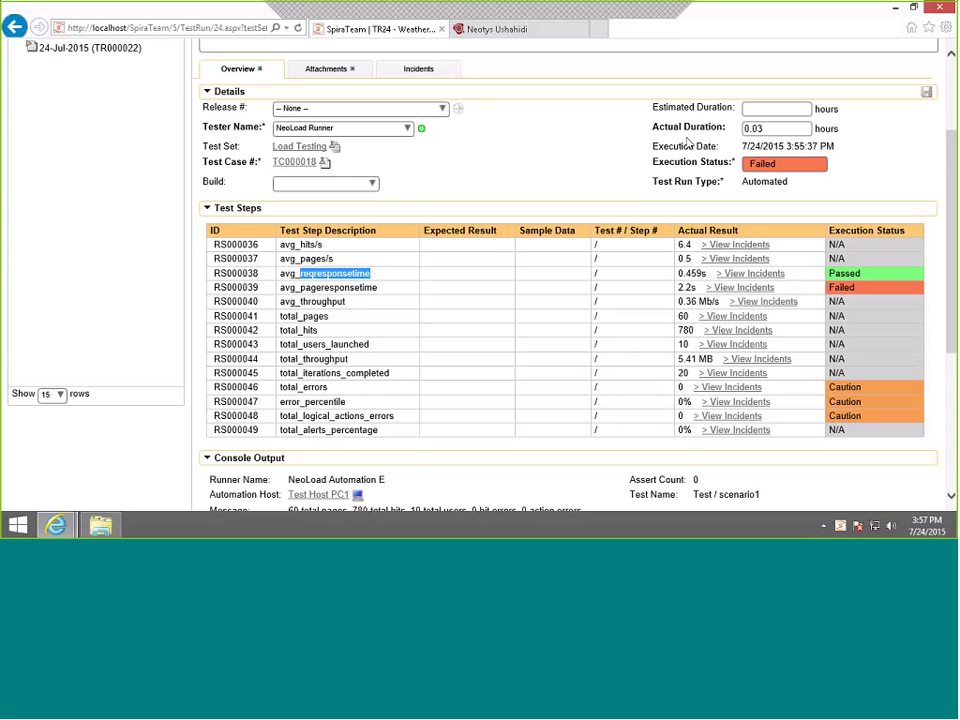
scroll(688, 143, down, 5)
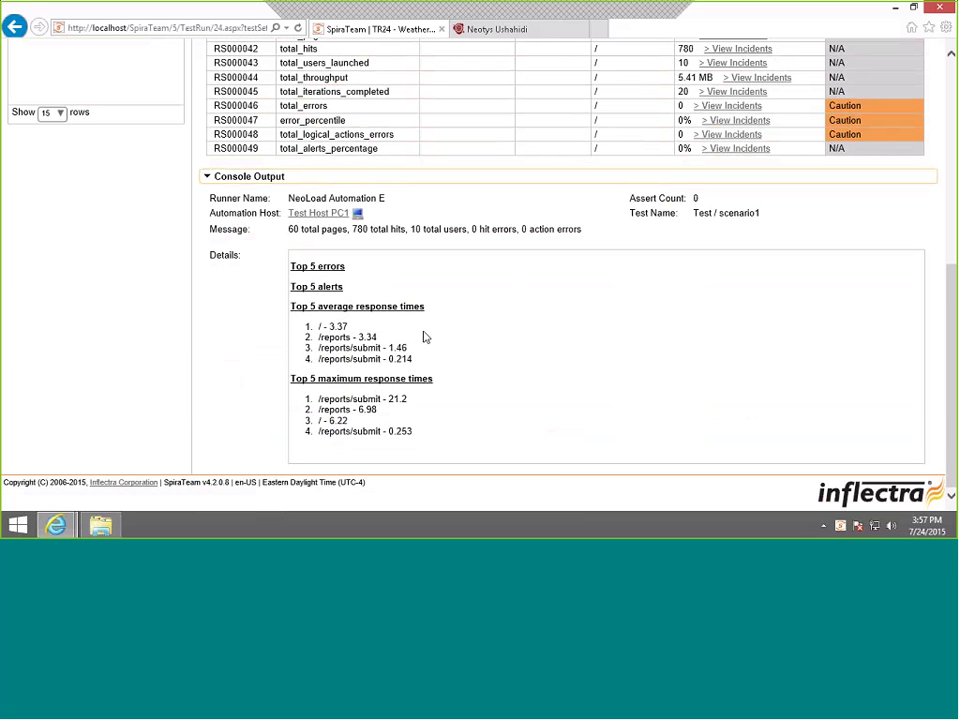
scroll(424, 337, up, 3)
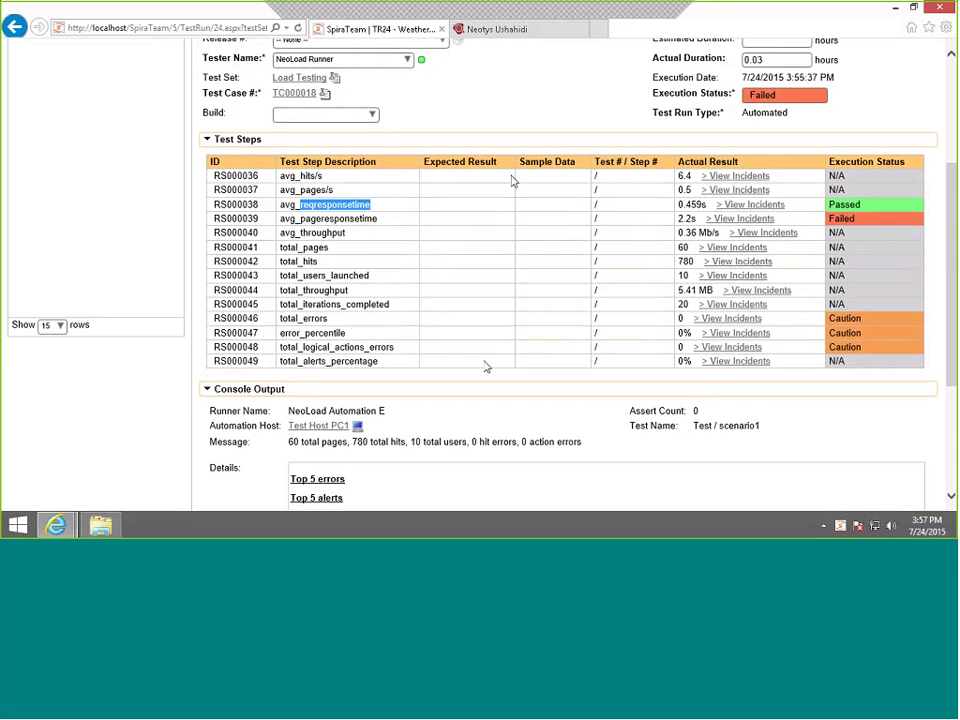
scroll(450, 315, up, 3)
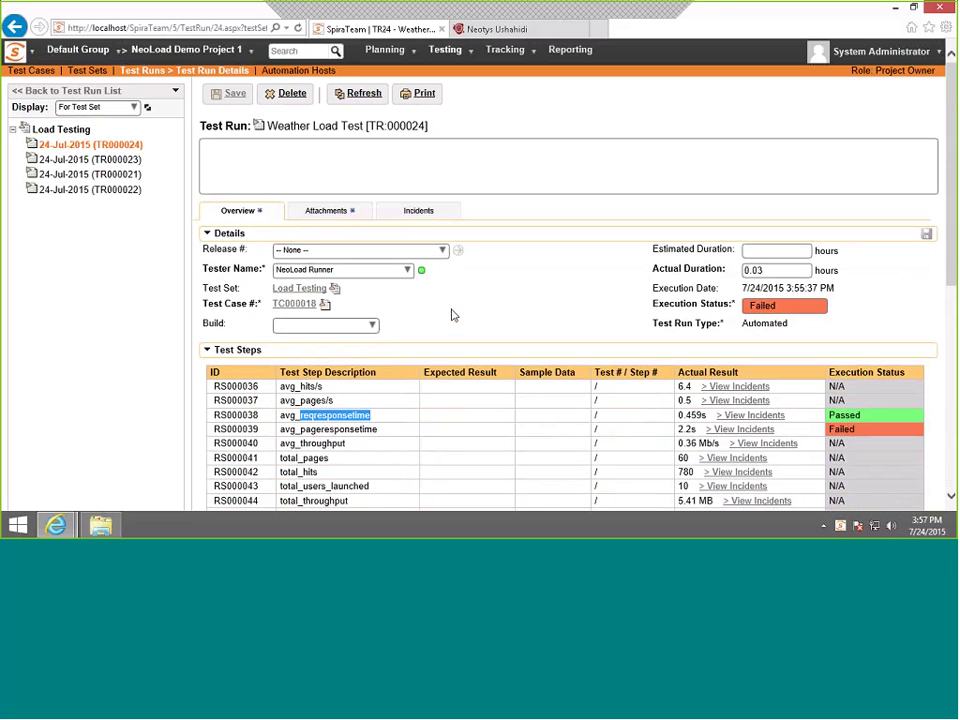
Open NeoLoad-Detailed-Report.pdf from the failed run's Attachments list.
click(339, 213)
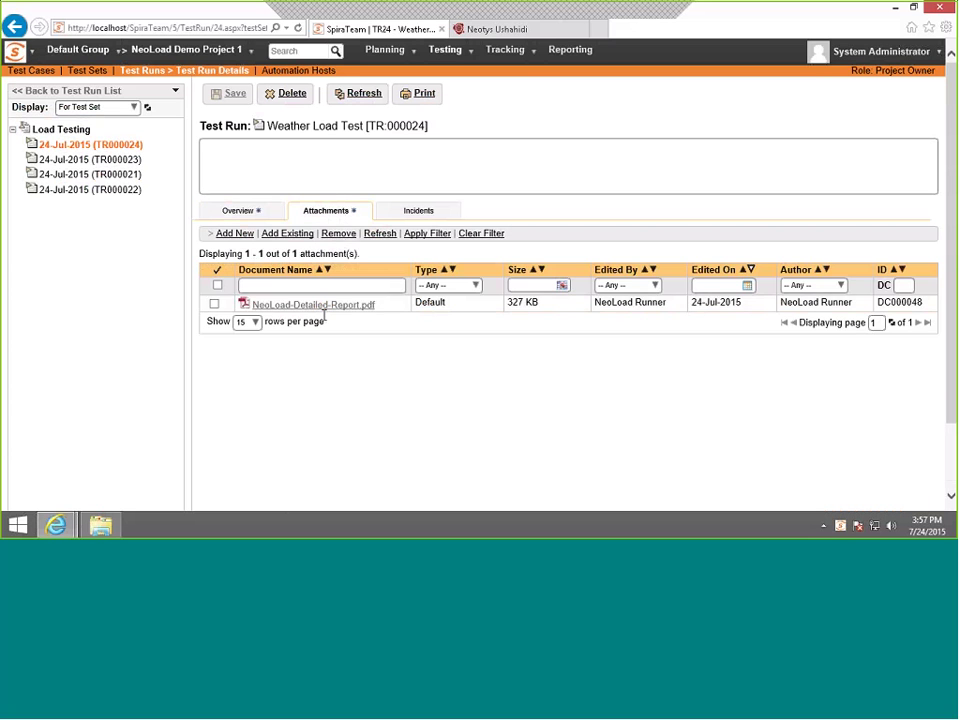
mouse_move(330, 307)
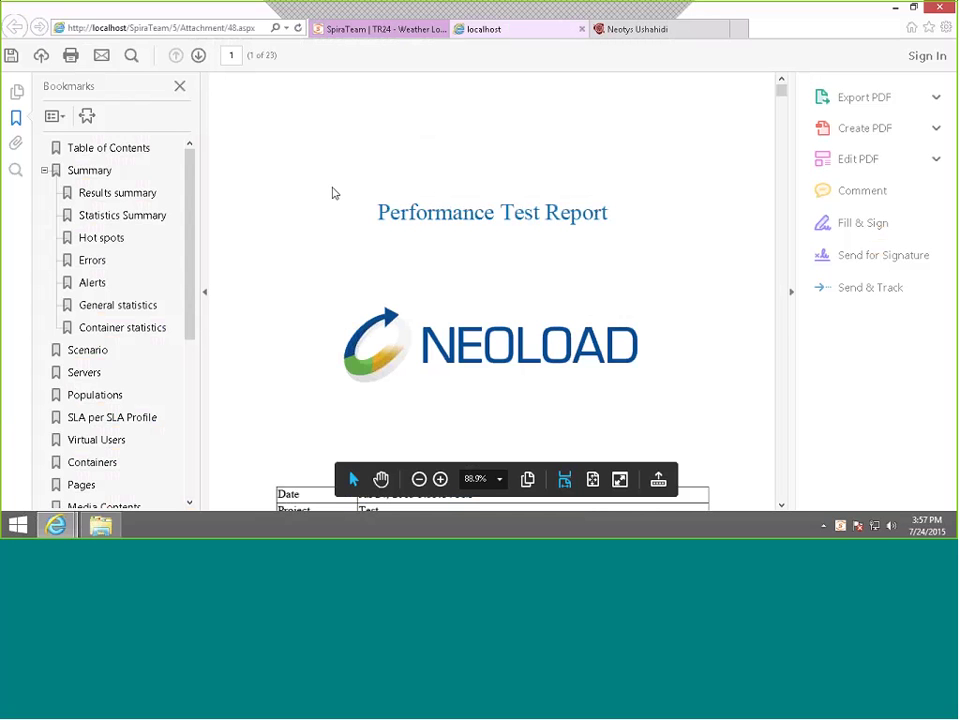
Review the report's Results summary, Statistics Summary, Errors and Alerts sections.
click(116, 174)
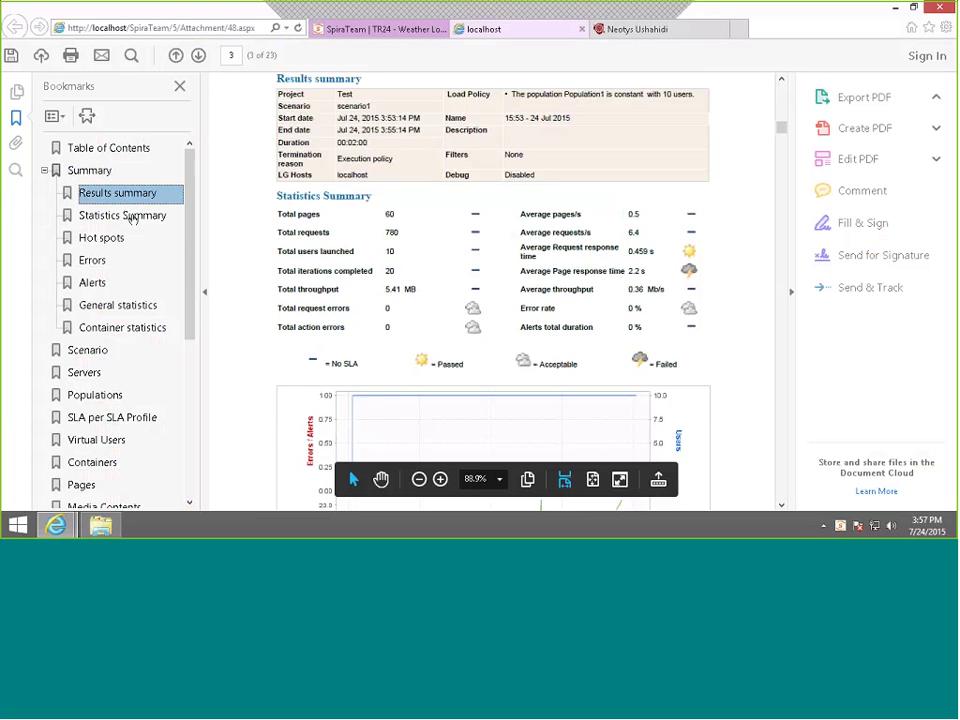
click(131, 217)
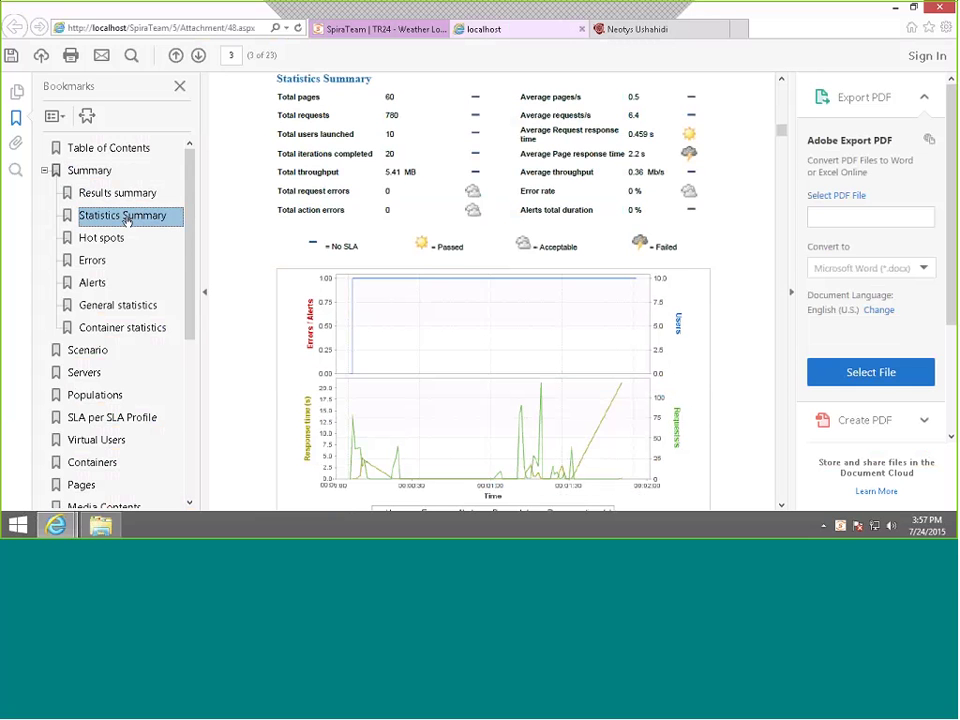
click(92, 261)
click(95, 282)
Review the General statistics, Container statistics and Scenario sections, then return to SpiraTeam TR24.
click(110, 305)
click(105, 327)
click(88, 350)
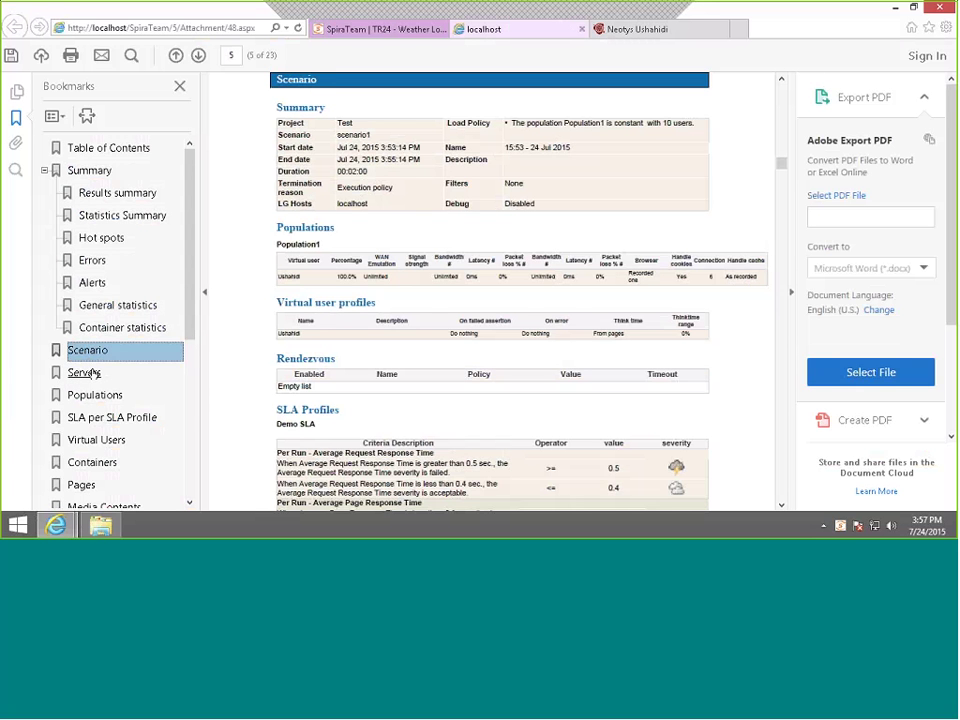
click(347, 30)
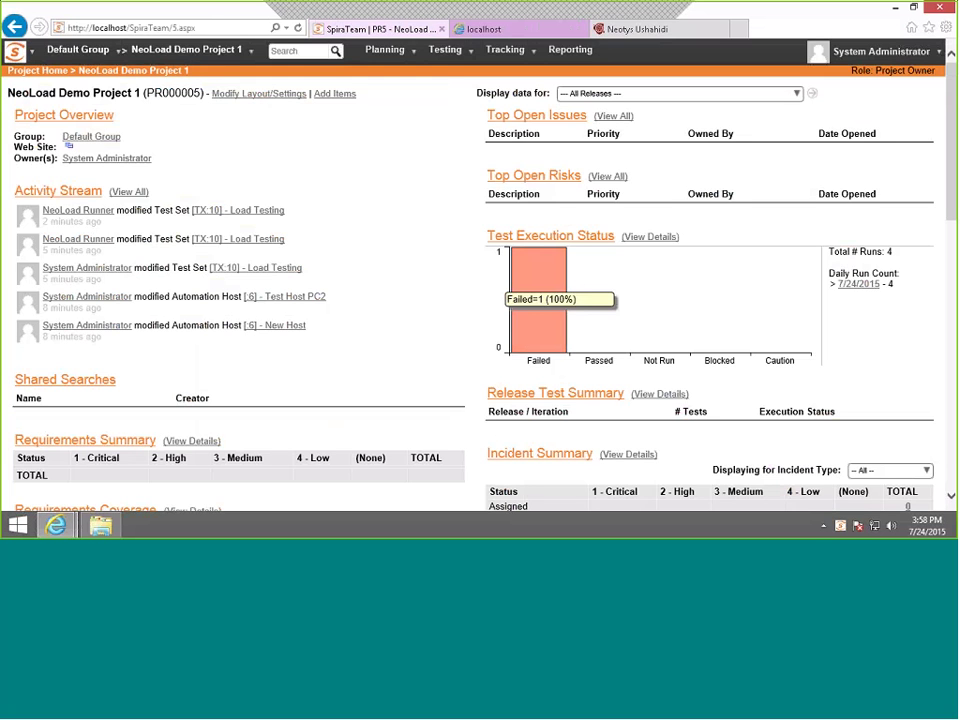
Check the NeoLoad Demo Project 1 dashboard's Test Execution Status chart showing Failed = 1 (100%).
scroll(546, 279, down, 2)
scroll(568, 212, up, 1)
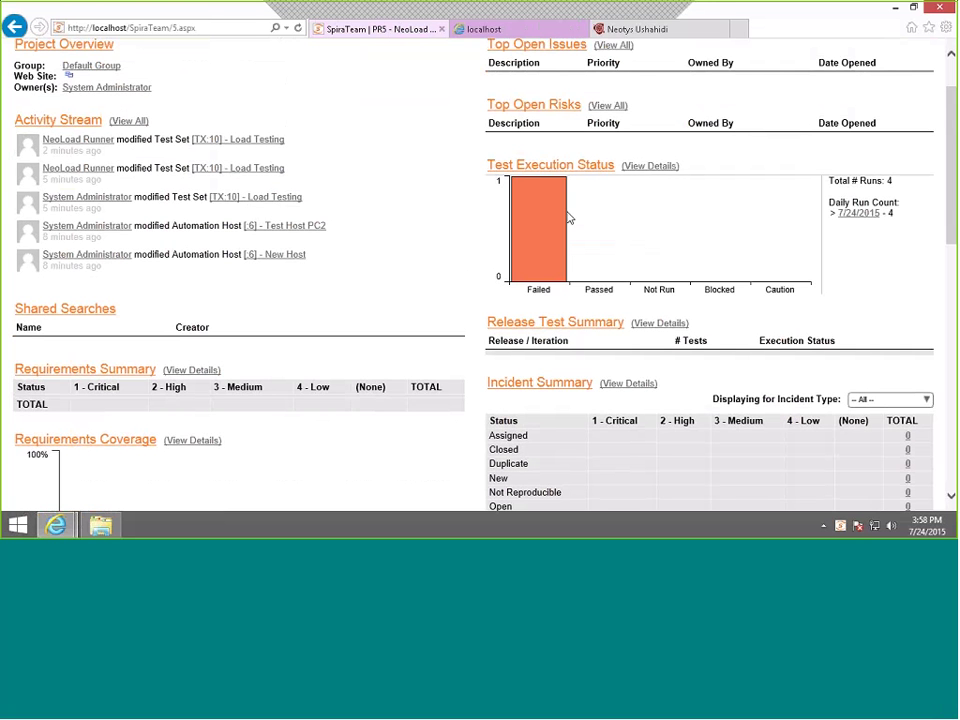
mouse_move(561, 215)
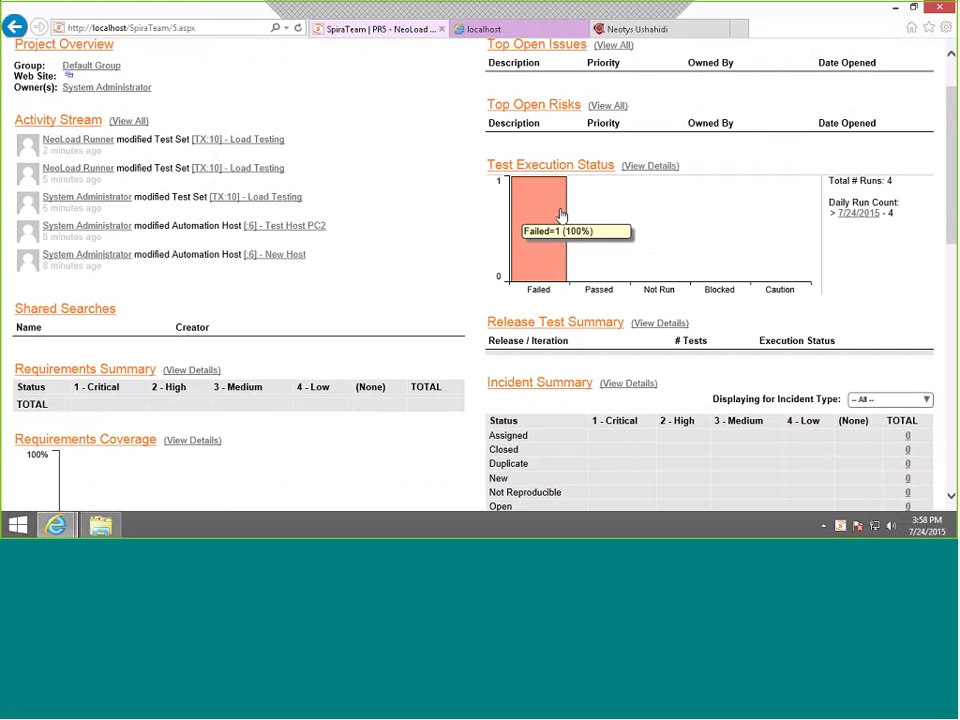
scroll(561, 215, up, 2)
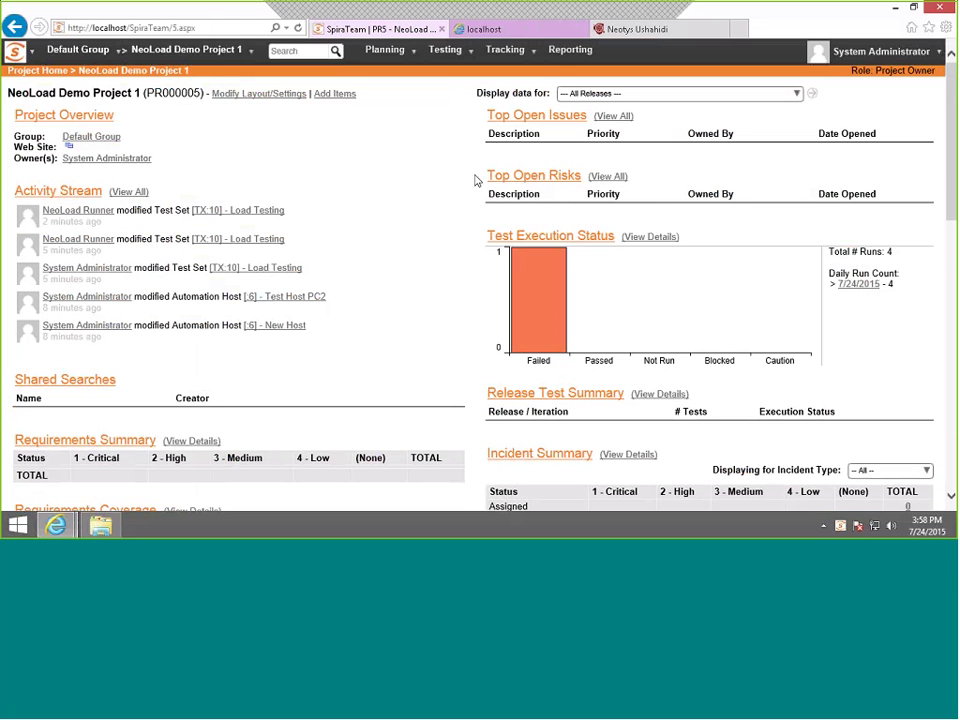